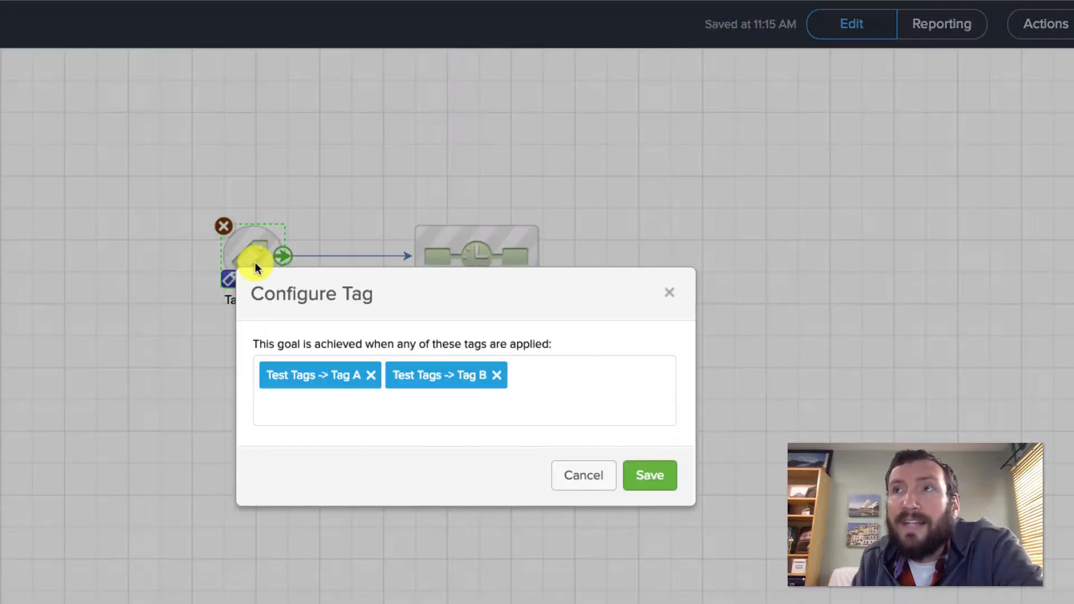
Close the Tag A or B goal's configuration without saving any changes
{"action": "left_click", "coordinate": [585, 484]}
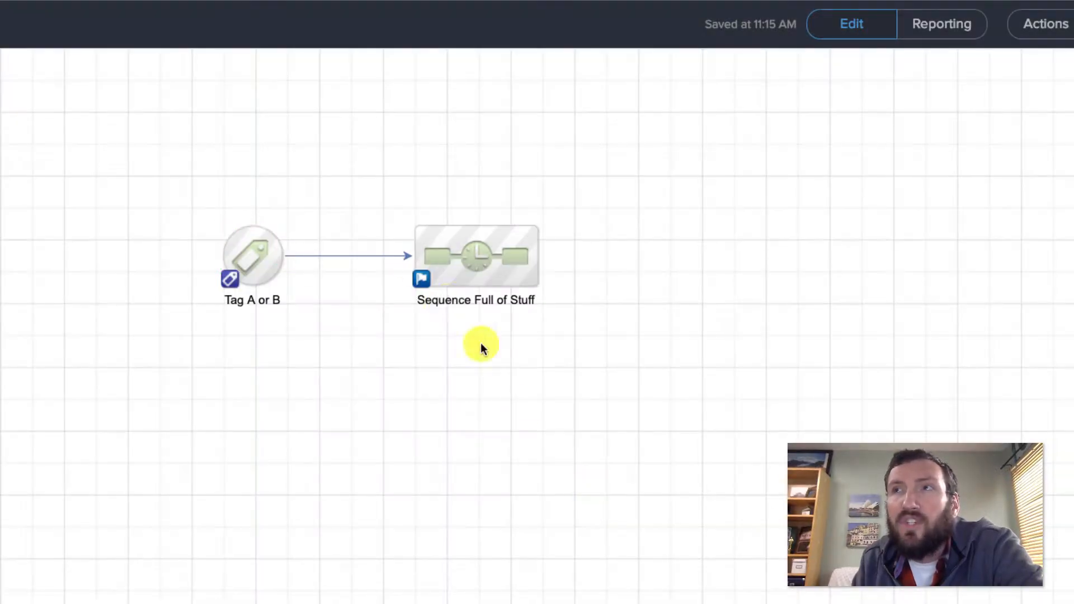
{"action": "left_click_drag", "start_coordinate": [382, 205], "coordinate": [614, 345]}
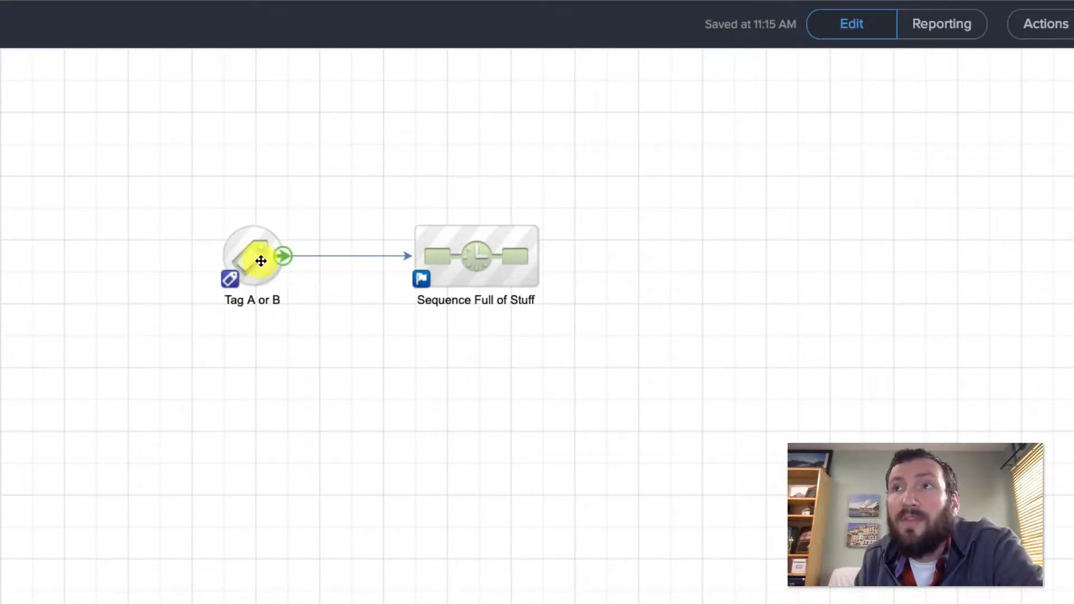
{"action": "left_click", "coordinate": [467, 266]}
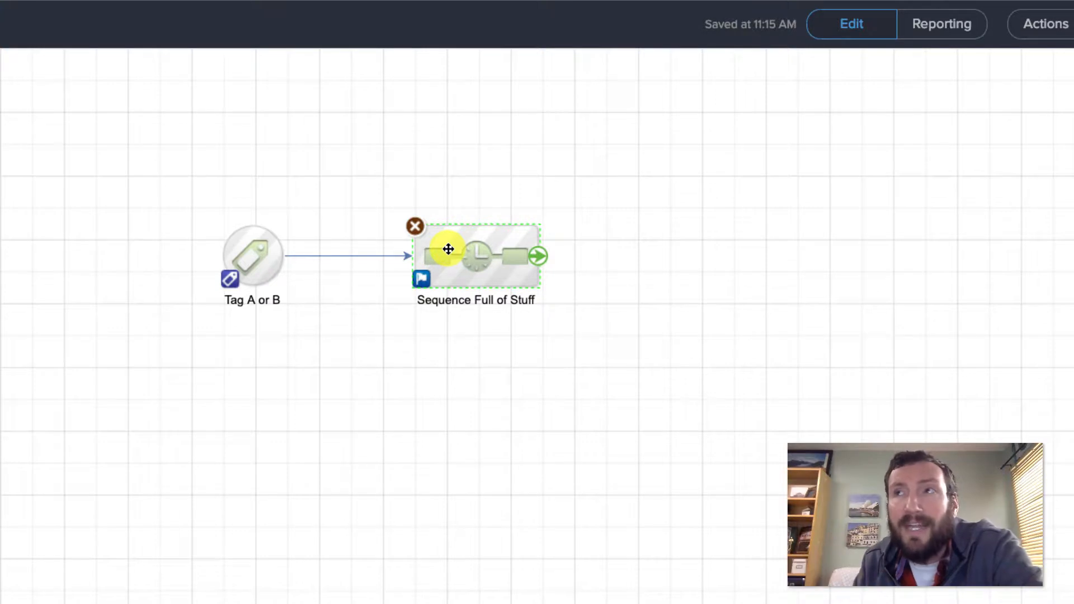
{"action": "left_click", "coordinate": [382, 325]}
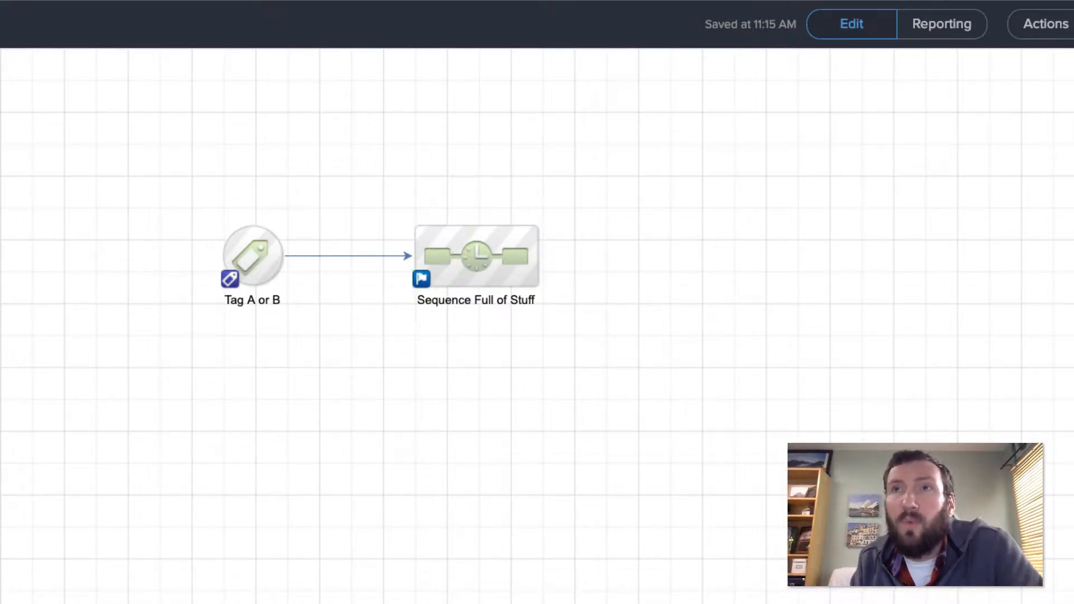
Add a sequence named Empty directly below Sequence Full of Stuff, and shift the Tag A or B goal farther from the sequences
{"action": "left_click_drag", "start_coordinate": [2, 296], "coordinate": [428, 357]}
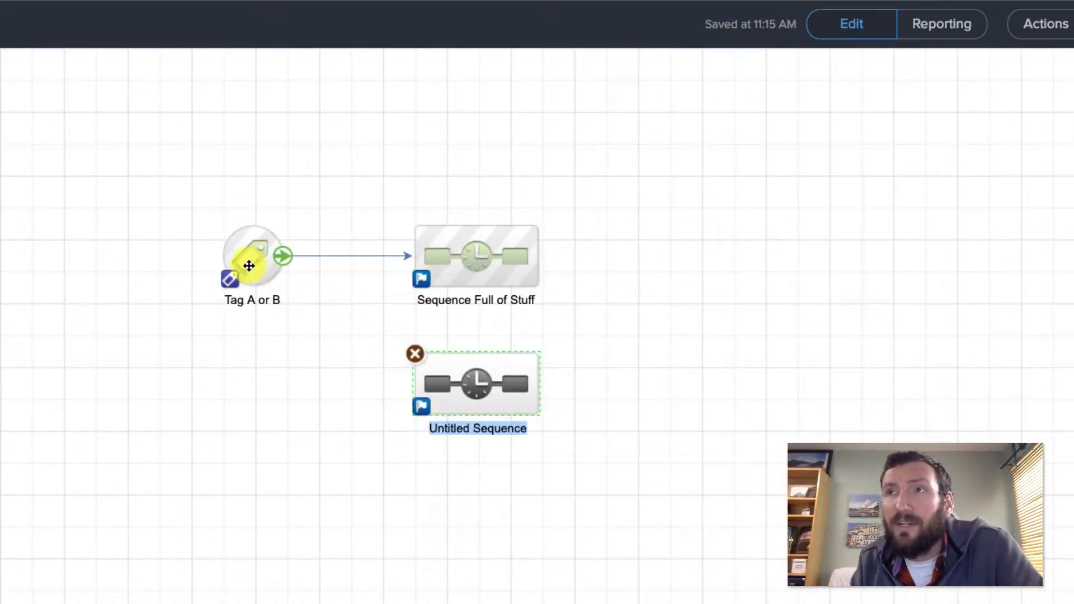
{"action": "left_click_drag", "start_coordinate": [252, 259], "coordinate": [188, 259]}
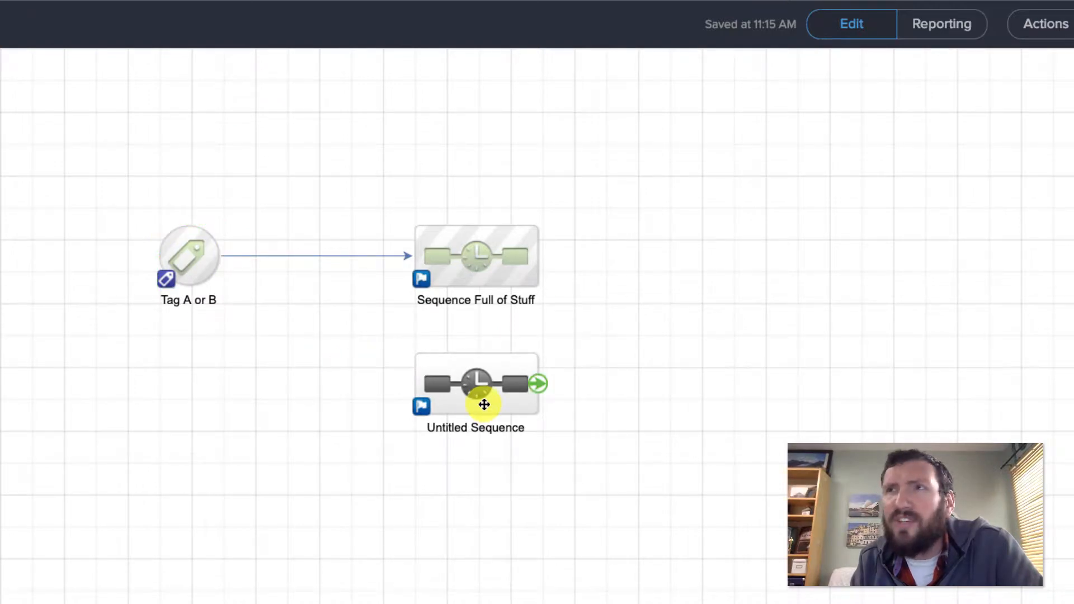
{"action": "left_click_drag", "start_coordinate": [482, 401], "coordinate": [484, 388]}
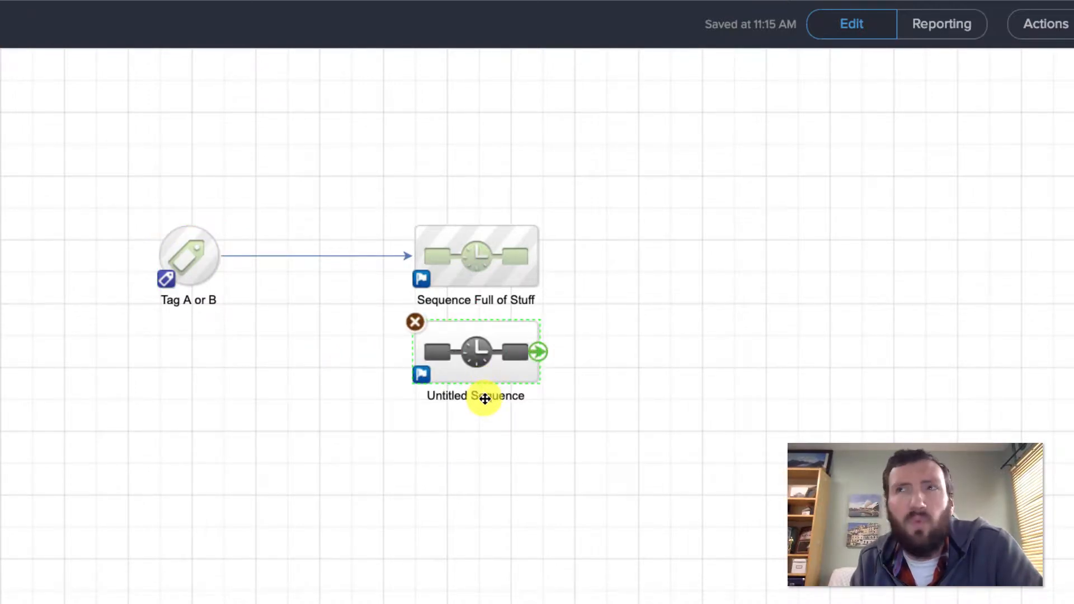
{"action": "double_click", "coordinate": [485, 399]}
{"action": "type", "text": "Empty"}
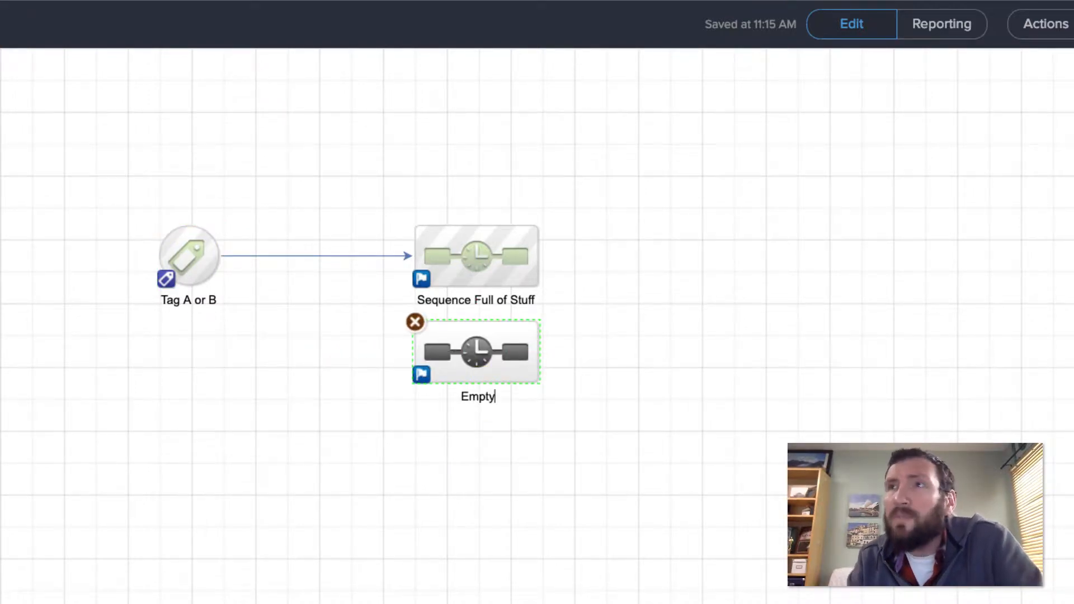
{"action": "key", "text": "Return"}
Open the Empty sequence, switch it out of Draft status, and return to the campaign canvas
{"action": "double_click", "coordinate": [489, 327]}
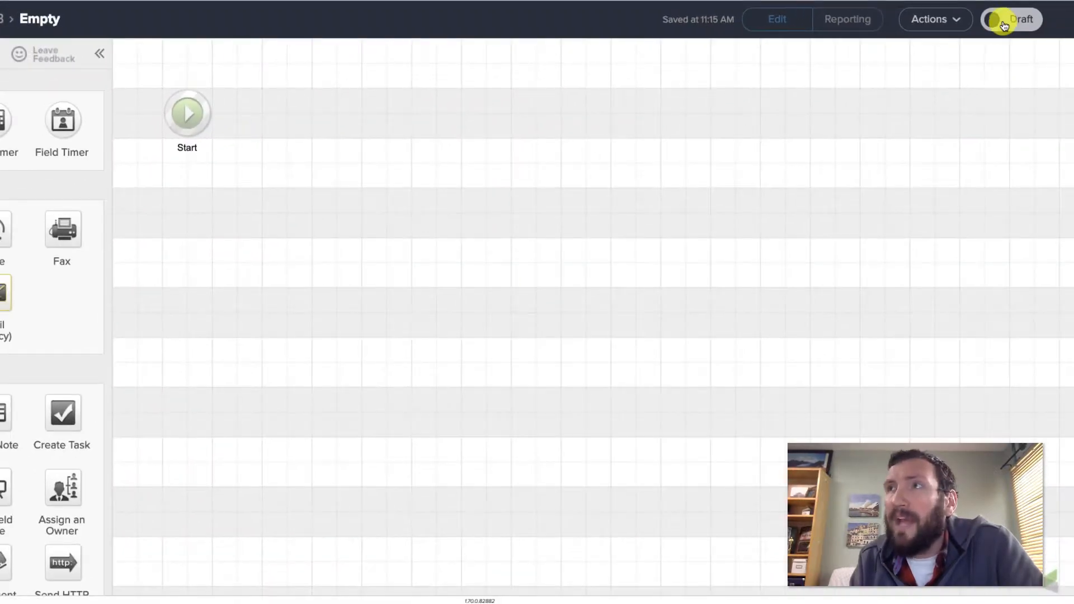
{"action": "left_click", "coordinate": [1, 19]}
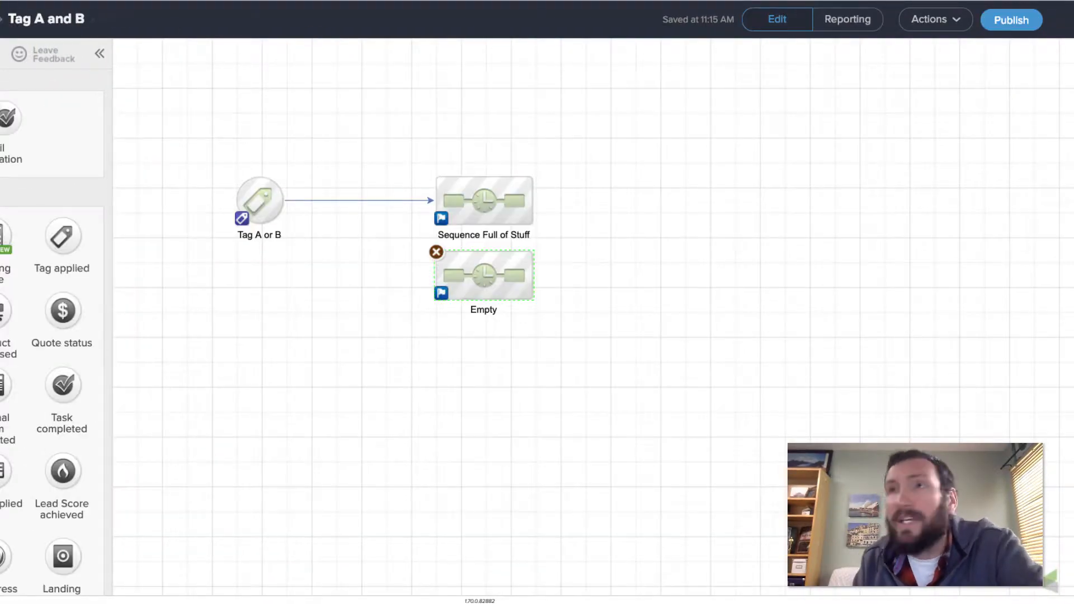
{"action": "left_click", "coordinate": [372, 347]}
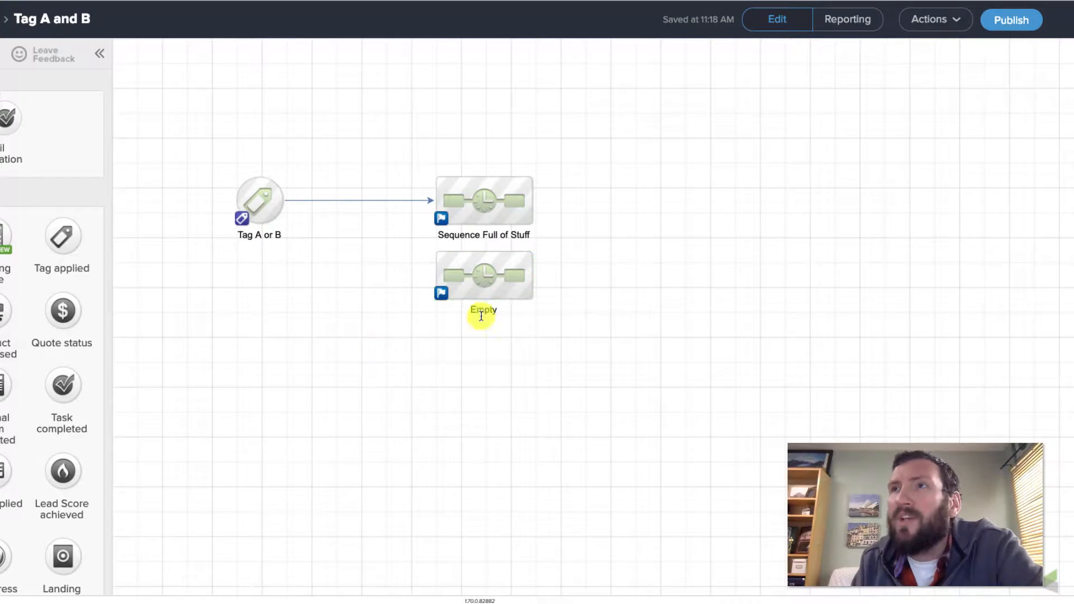
Connect the Tag A or B goal to the Empty sequence as well, and align the resulting decision diamond on the connection
{"action": "left_click", "coordinate": [496, 275]}
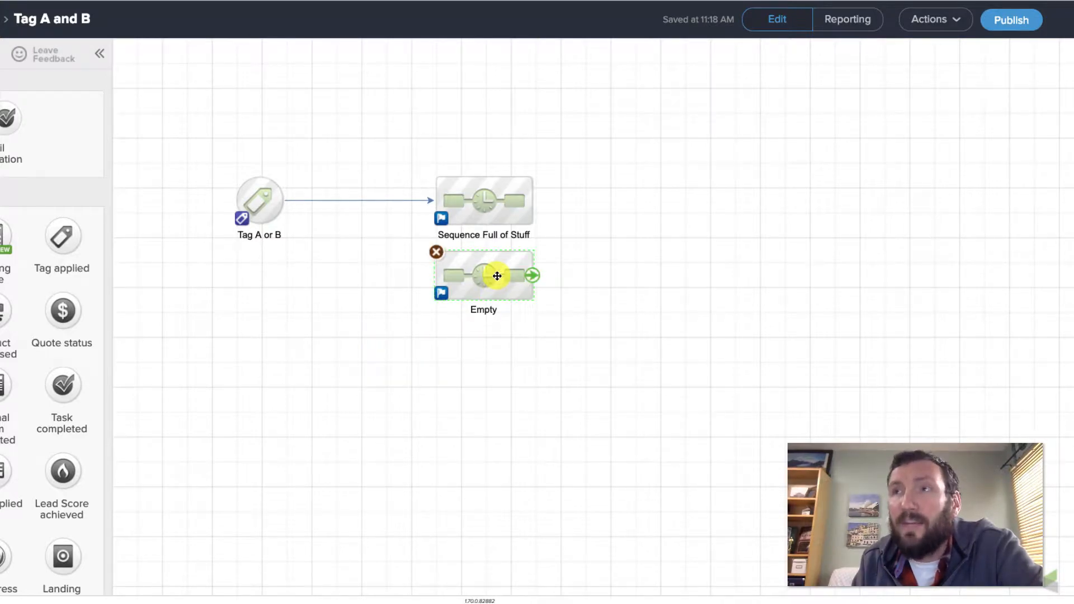
{"action": "left_click", "coordinate": [441, 343]}
{"action": "left_click_drag", "start_coordinate": [285, 205], "coordinate": [486, 283]}
{"action": "left_click_drag", "start_coordinate": [325, 204], "coordinate": [347, 202]}
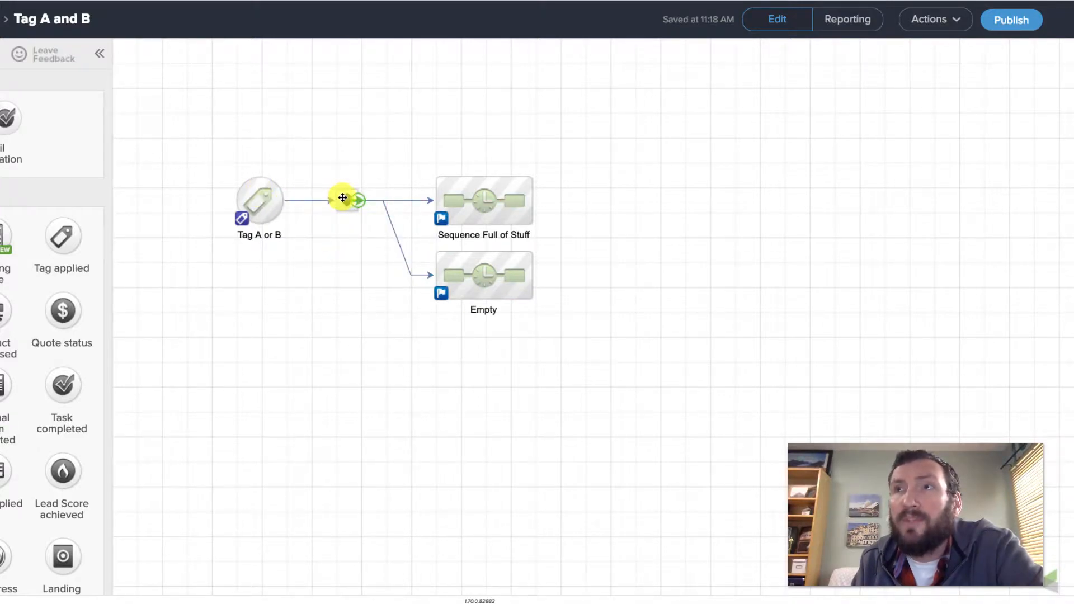
{"action": "left_click", "coordinate": [456, 196]}
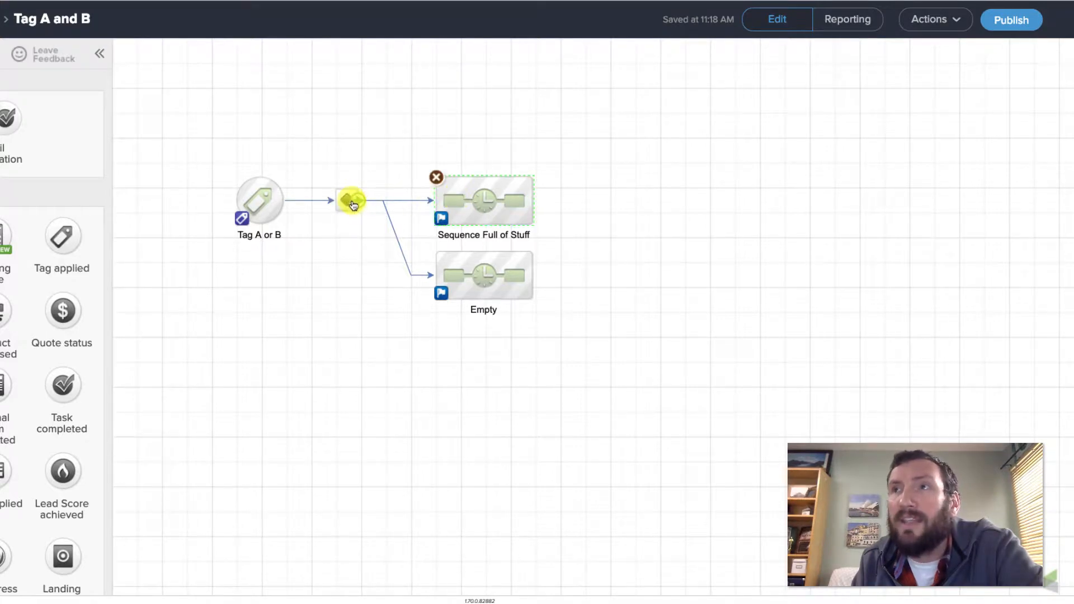
{"action": "left_click", "coordinate": [480, 266]}
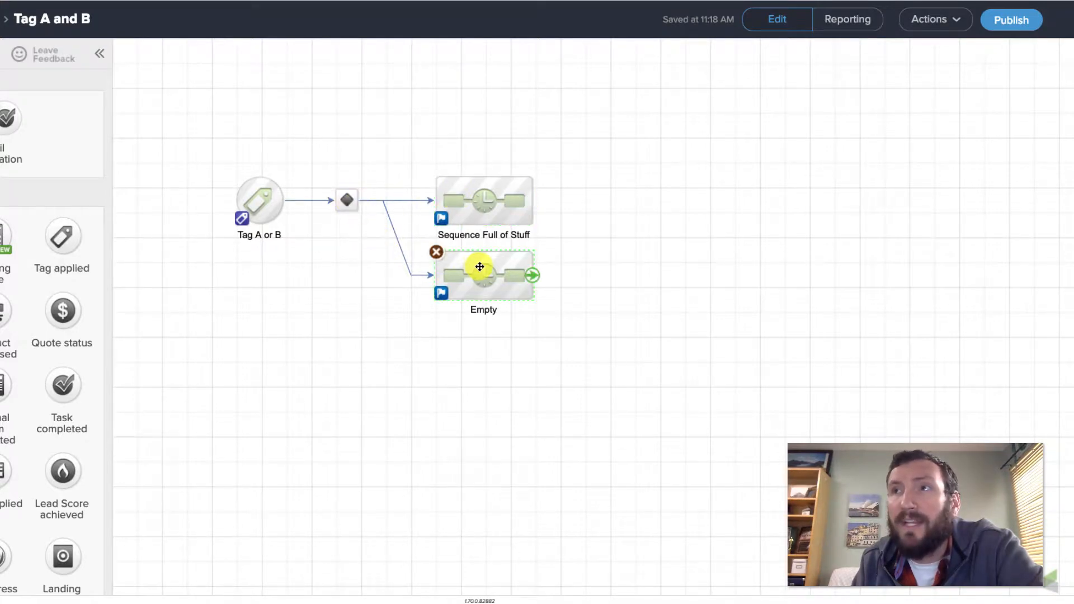
{"action": "left_click", "coordinate": [626, 239]}
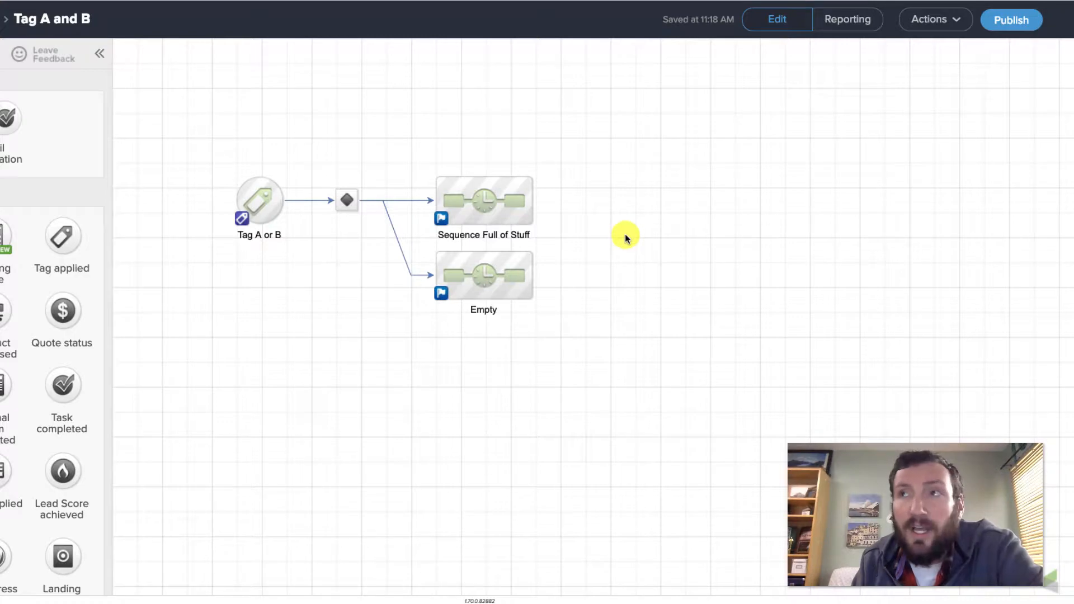
{"action": "mouse_move", "coordinate": [472, 200]}
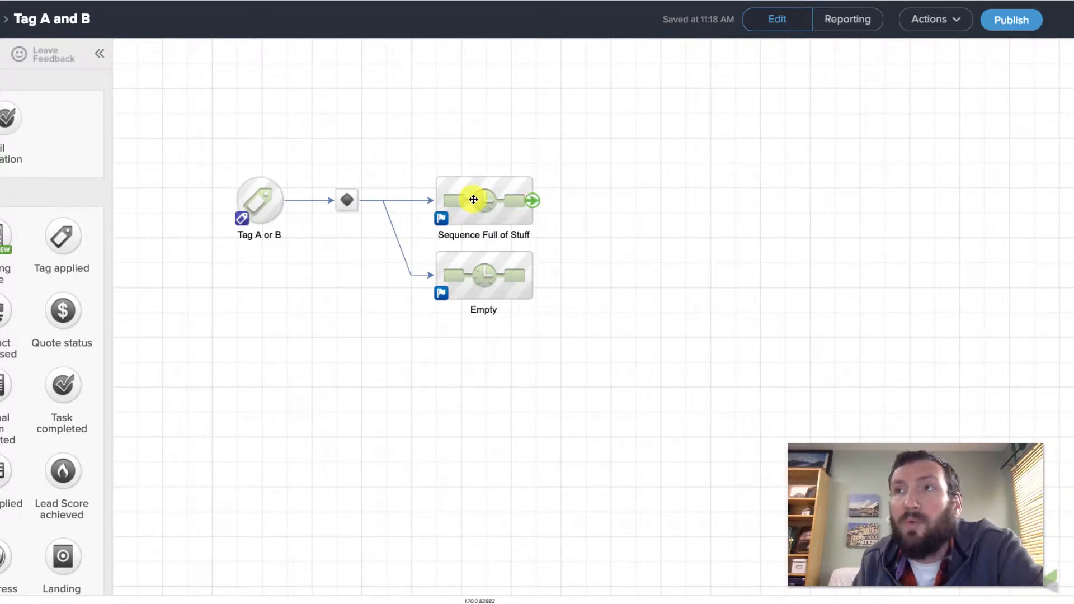
{"action": "left_click_drag", "start_coordinate": [418, 159], "coordinate": [559, 246]}
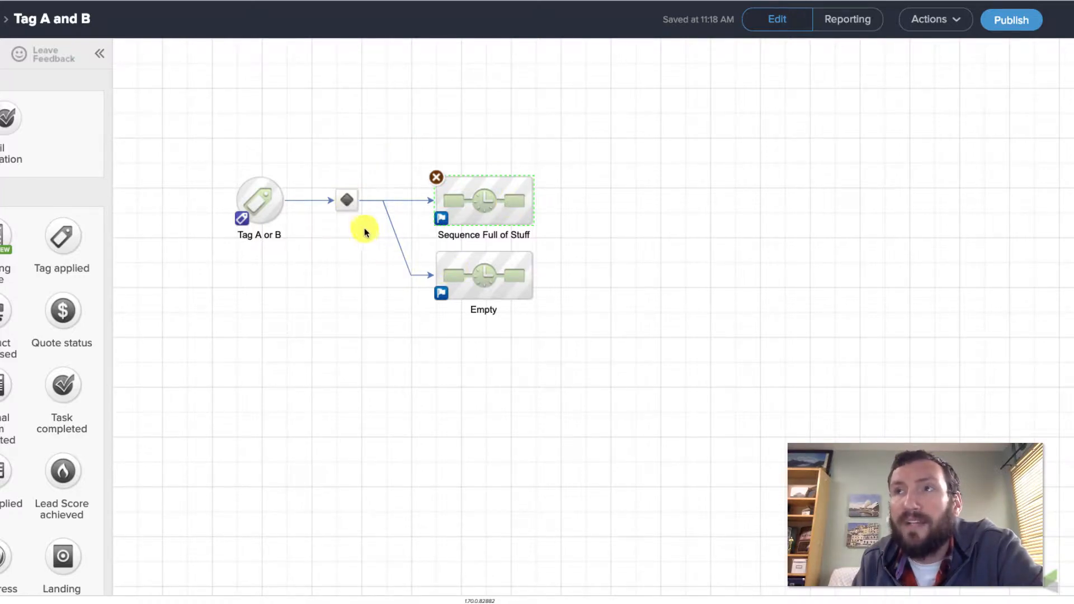
{"action": "left_click", "coordinate": [331, 324]}
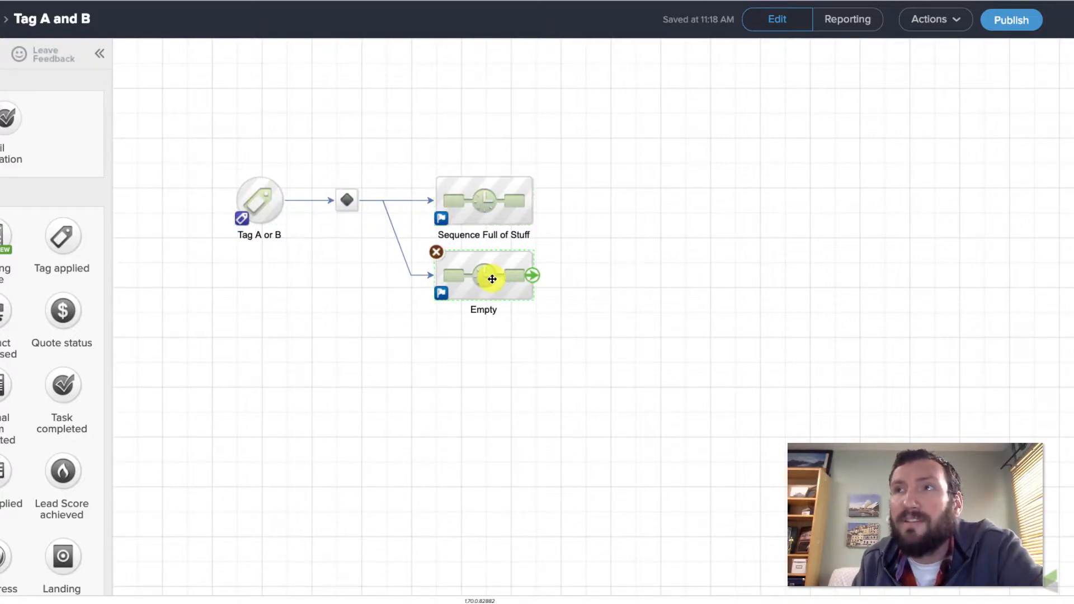
In the decision diamond, add a rule for Sequence Full of Stuff requiring that the contact's tags contain Test Tags -> Tag A
{"action": "left_click", "coordinate": [347, 200]}
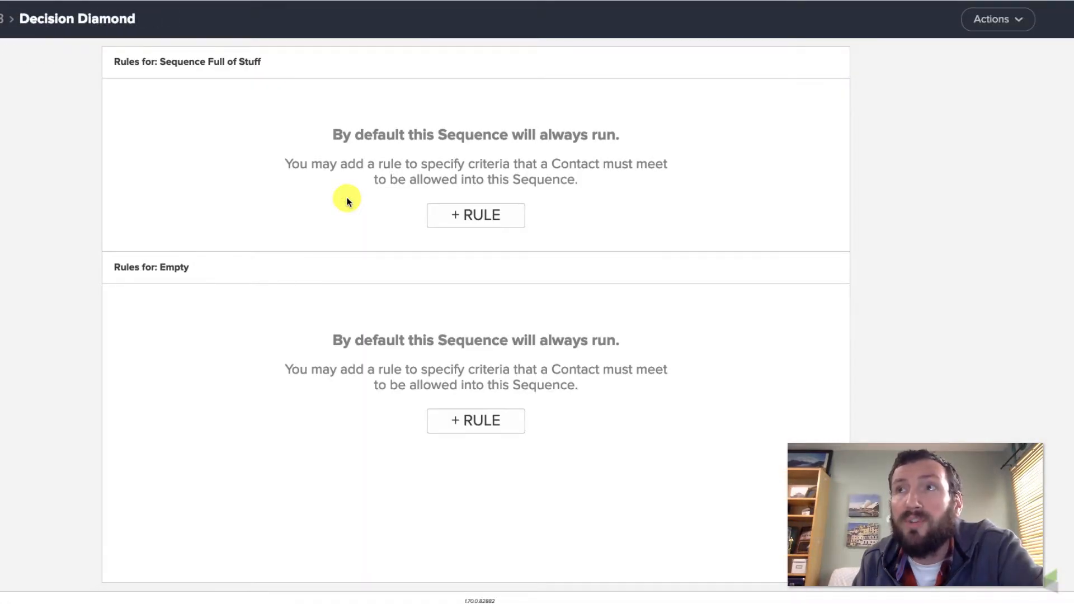
{"action": "left_click", "coordinate": [469, 215]}
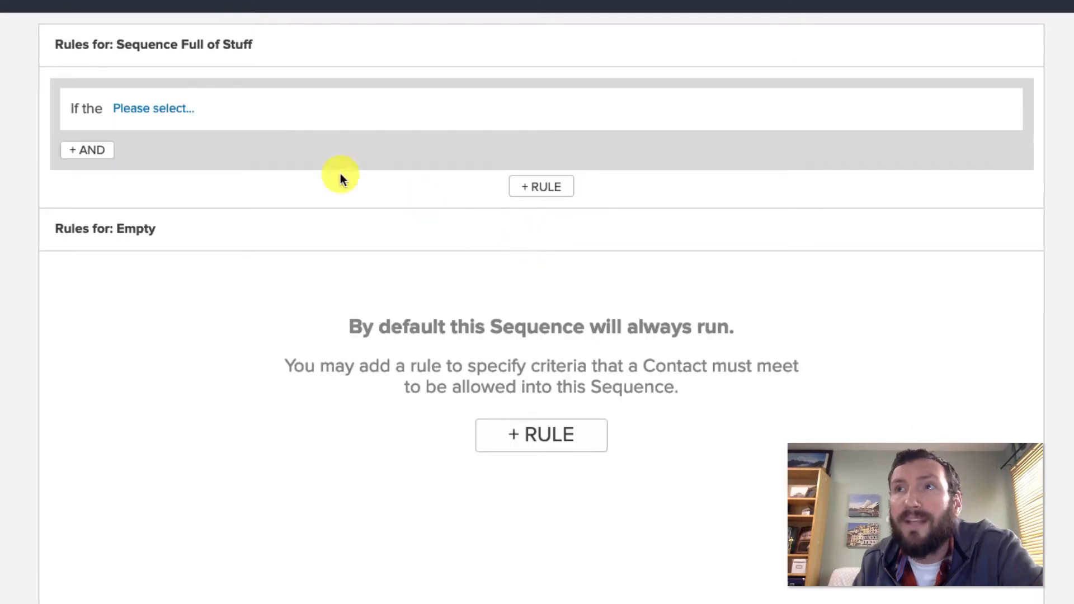
{"action": "left_click", "coordinate": [186, 116]}
{"action": "left_click", "coordinate": [163, 132]}
{"action": "left_click", "coordinate": [204, 116]}
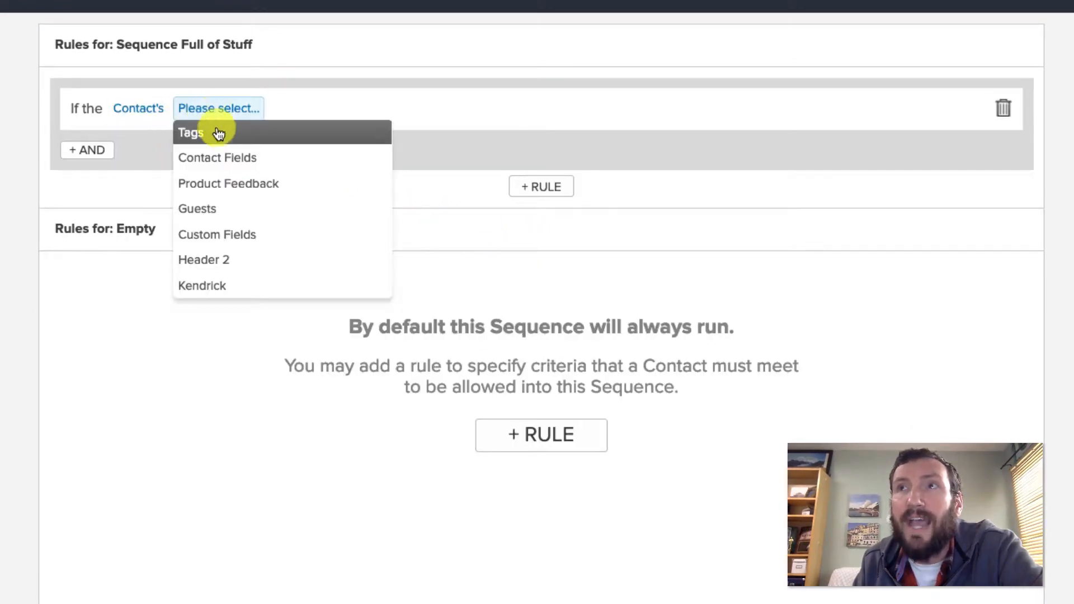
{"action": "left_click", "coordinate": [212, 132]}
{"action": "left_click", "coordinate": [259, 124]}
{"action": "left_click", "coordinate": [293, 127]}
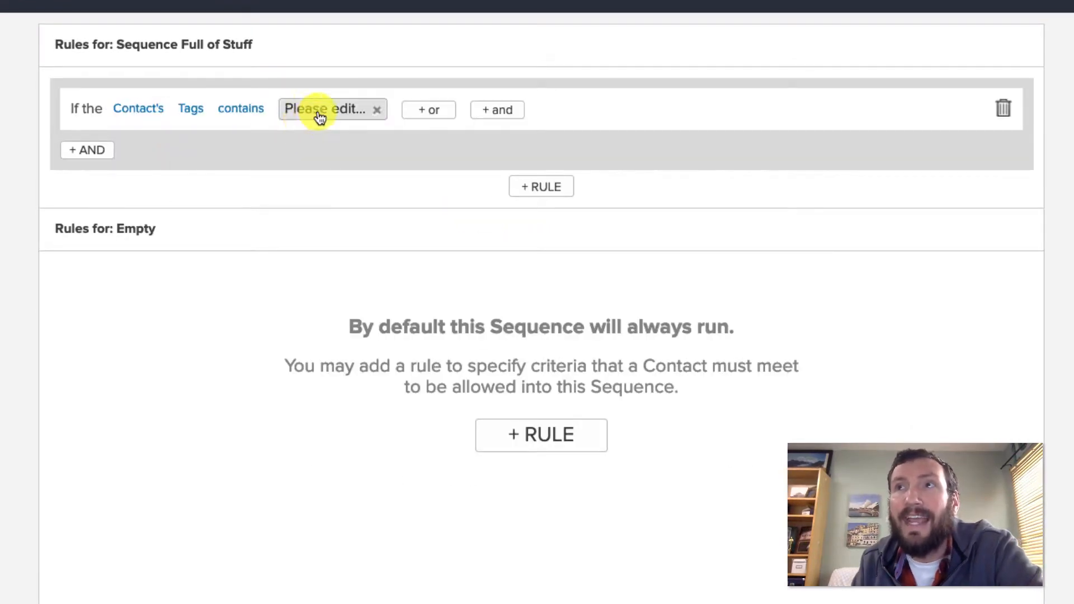
{"action": "left_click", "coordinate": [319, 111]}
{"action": "type", "text": "Tag A"}
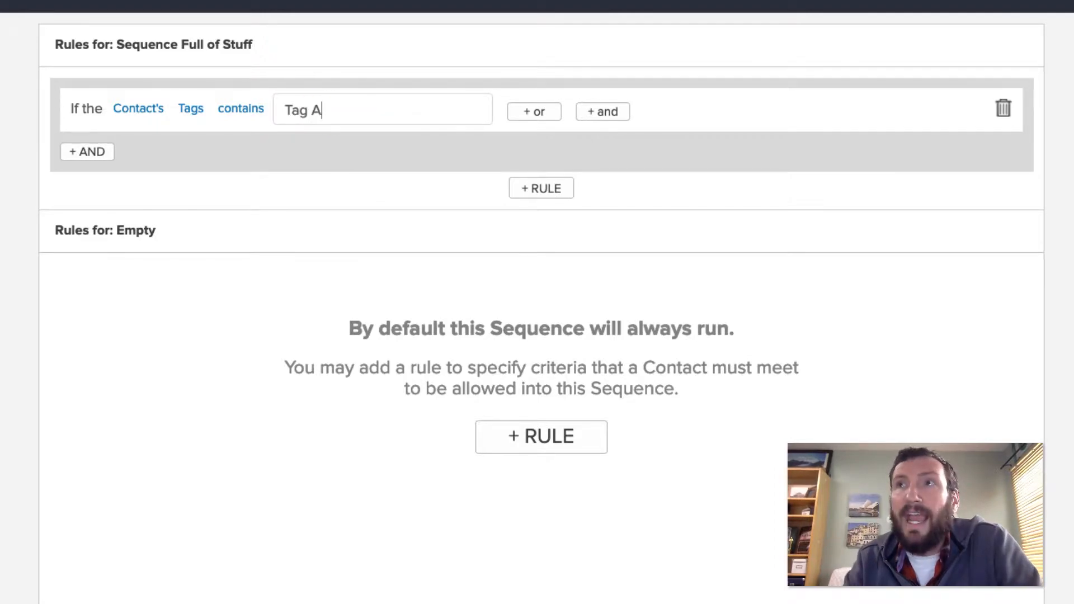
{"action": "left_click", "coordinate": [375, 137]}
Add an AND condition to the Tag A rule requiring that the contact's tags don't contain Test Tags -> Tag B
{"action": "left_click", "coordinate": [95, 154]}
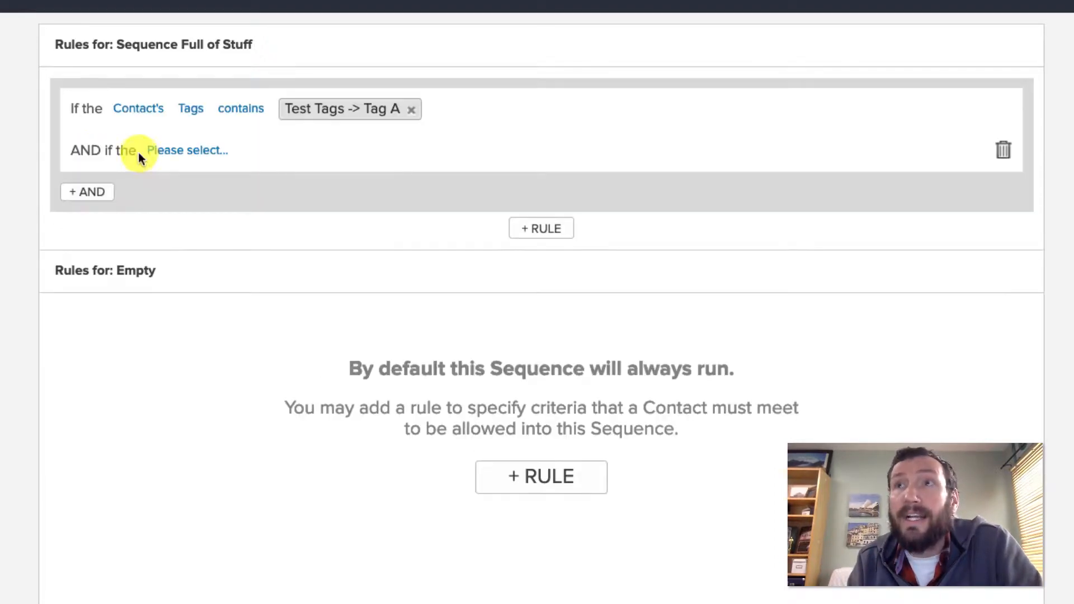
{"action": "left_click", "coordinate": [160, 151]}
{"action": "left_click", "coordinate": [184, 174]}
{"action": "left_click", "coordinate": [249, 173]}
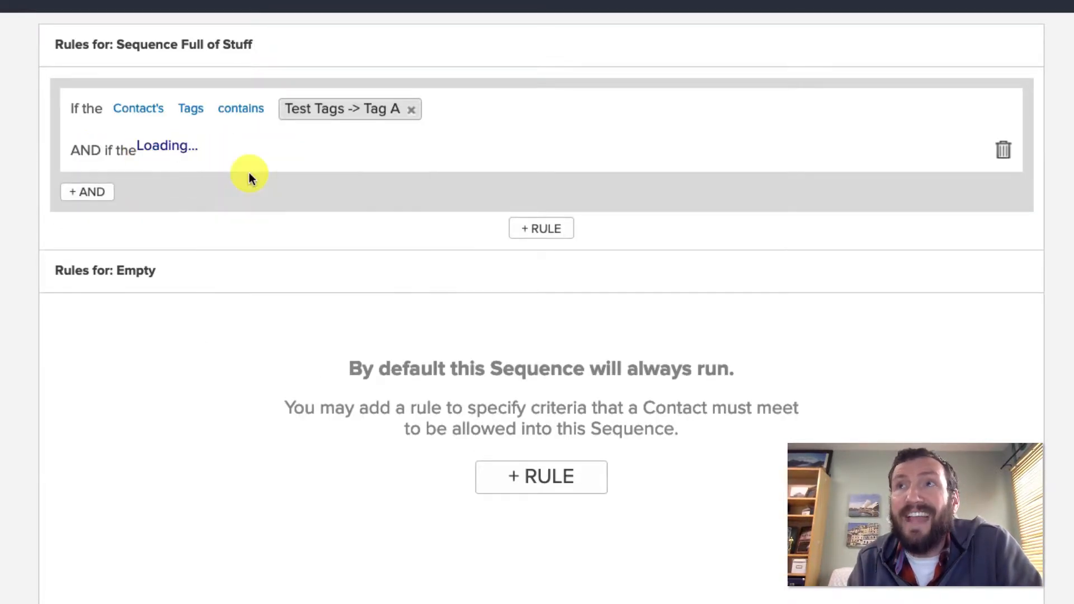
{"action": "left_click", "coordinate": [323, 200]}
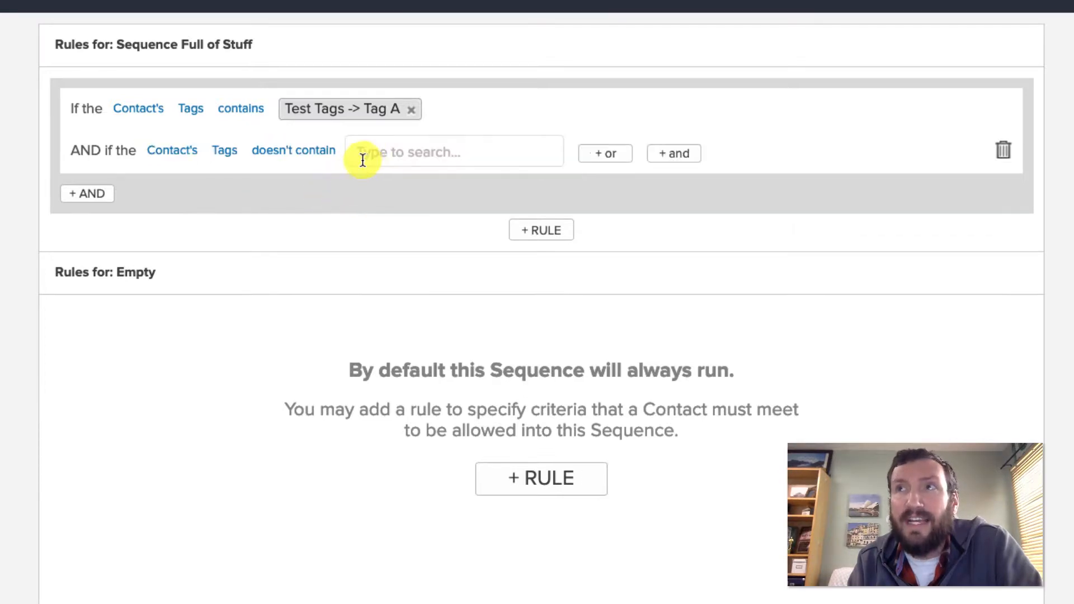
{"action": "type", "text": "Tag B"}
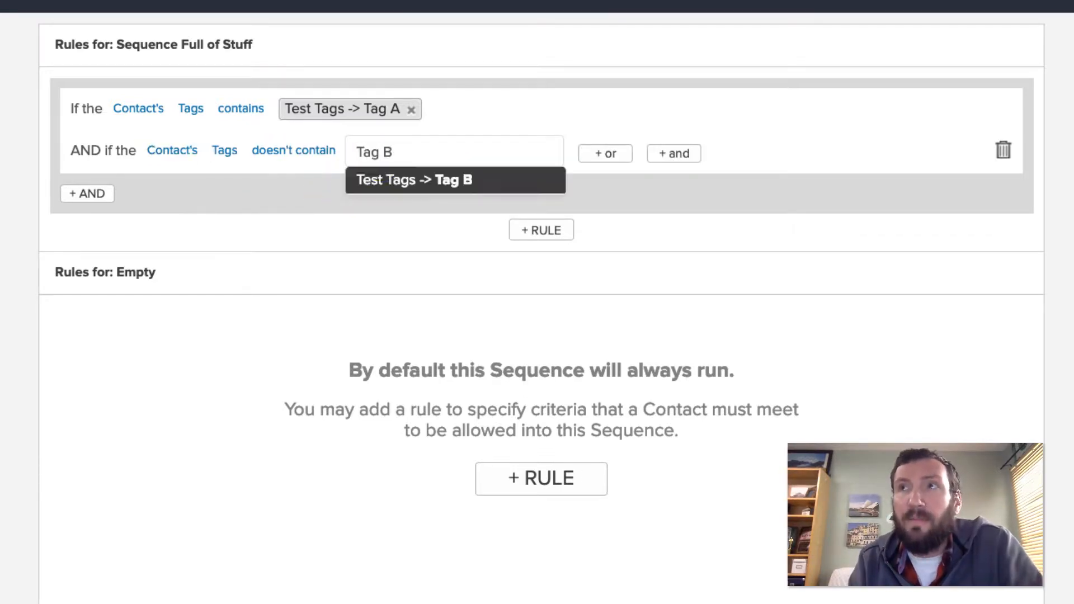
{"action": "left_click", "coordinate": [406, 178]}
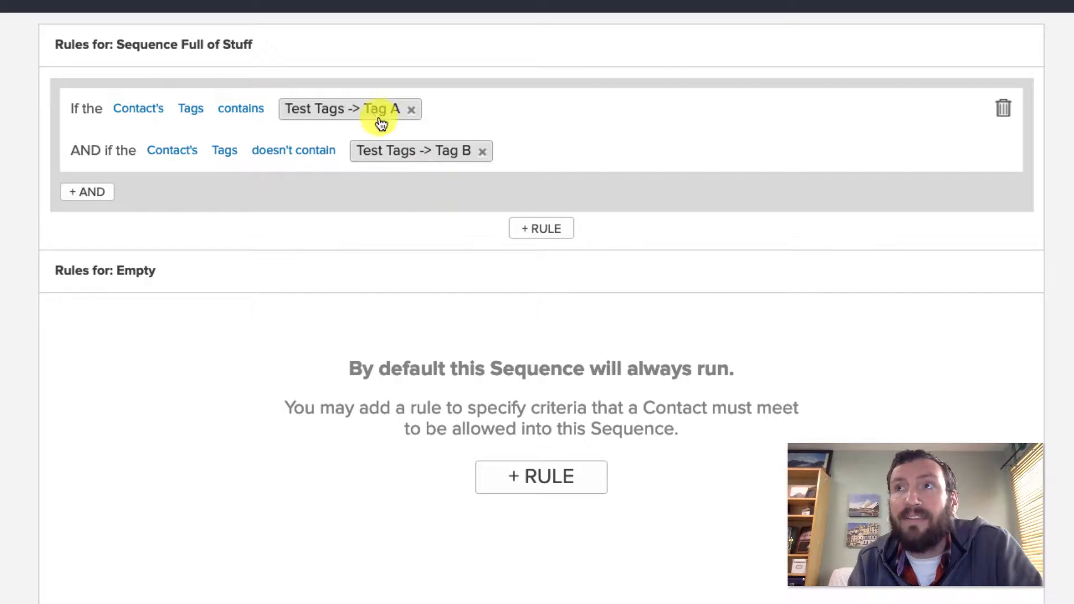
Add an alternative OR rule for Sequence Full of Stuff requiring that the contact's tags contain Test Tags -> Tag B
{"action": "left_click", "coordinate": [545, 227]}
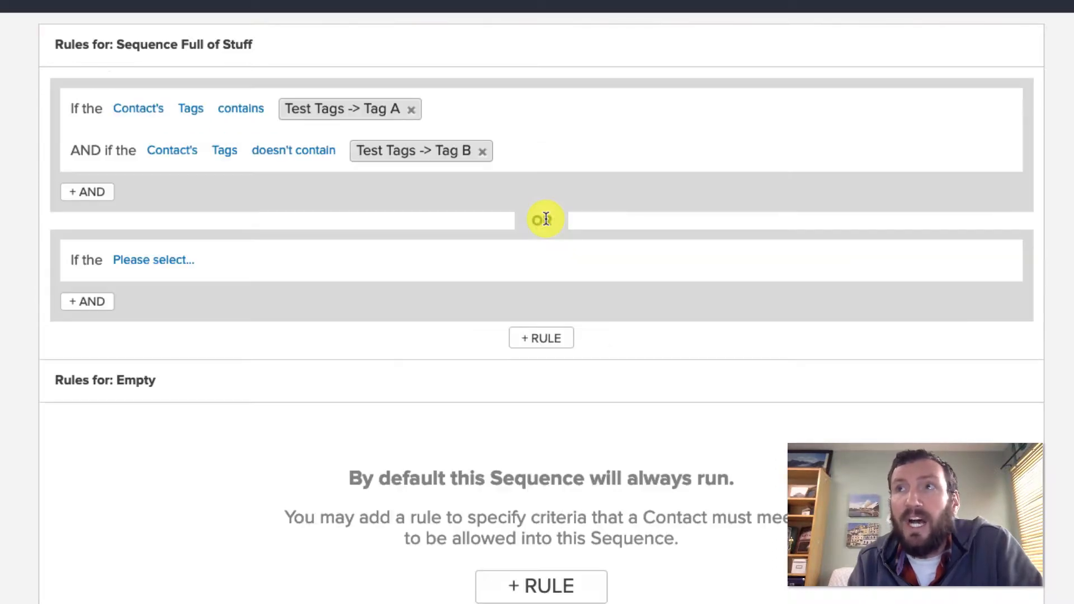
{"action": "left_click", "coordinate": [146, 259]}
{"action": "left_click", "coordinate": [178, 276]}
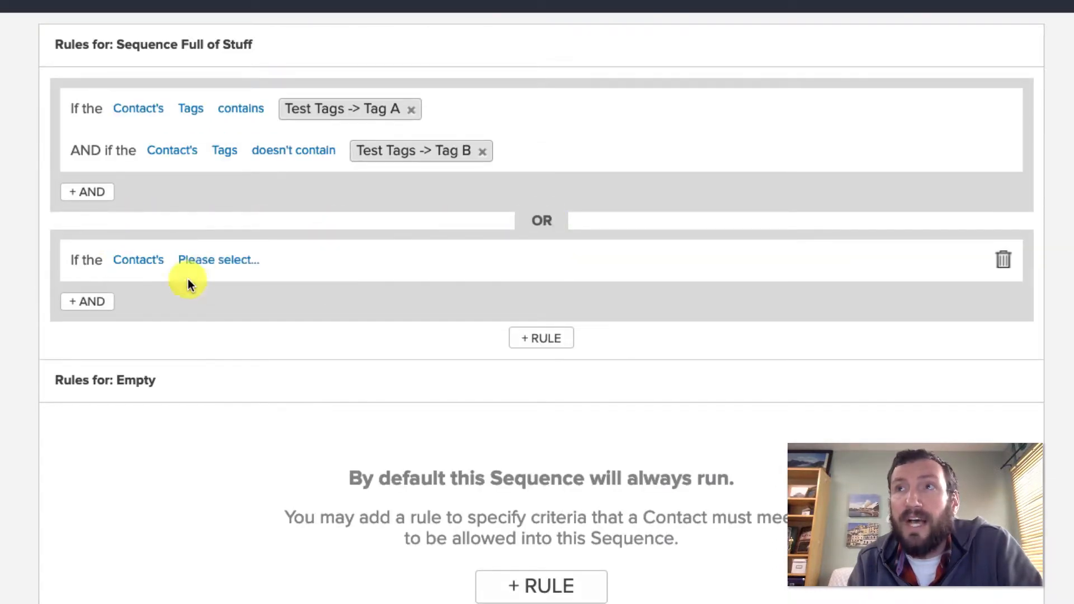
{"action": "left_click", "coordinate": [220, 263]}
{"action": "left_click", "coordinate": [240, 279]}
{"action": "left_click", "coordinate": [266, 268]}
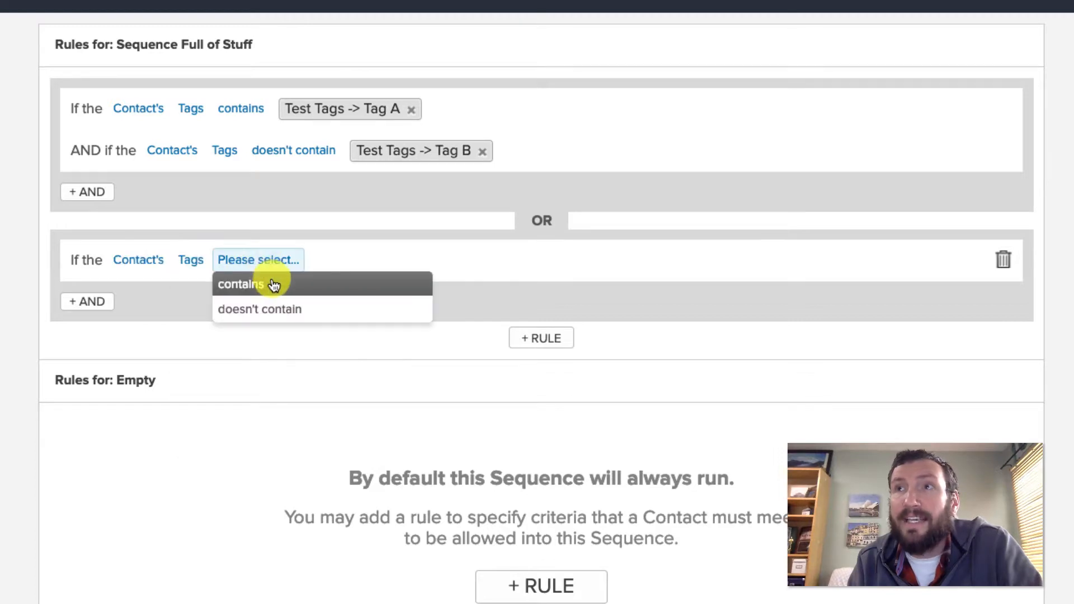
{"action": "left_click", "coordinate": [269, 282]}
{"action": "left_click", "coordinate": [297, 264]}
{"action": "type", "text": "Tag B"}
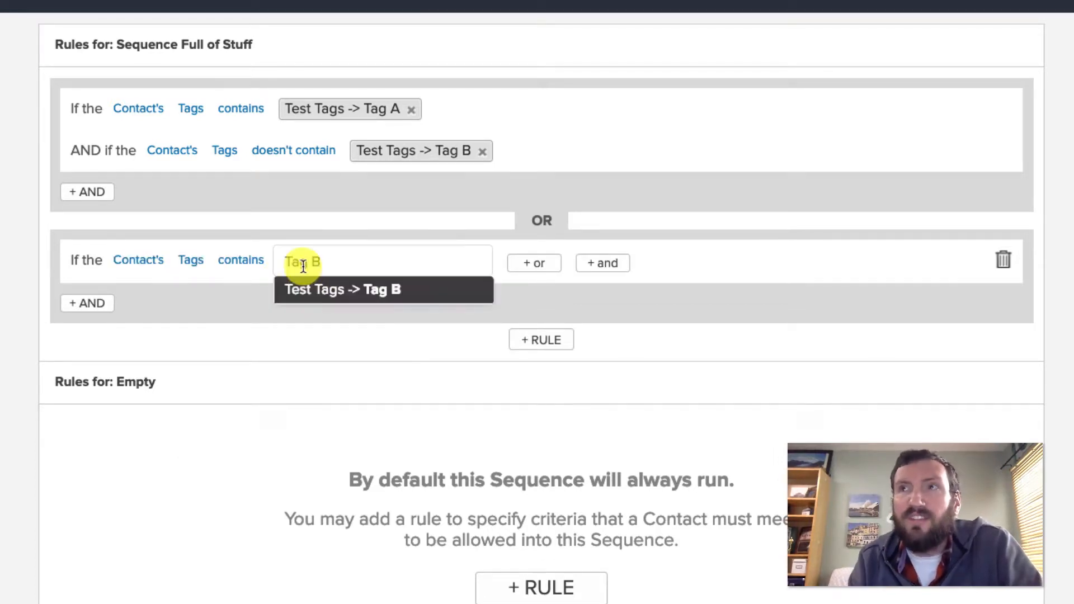
{"action": "left_click", "coordinate": [329, 292]}
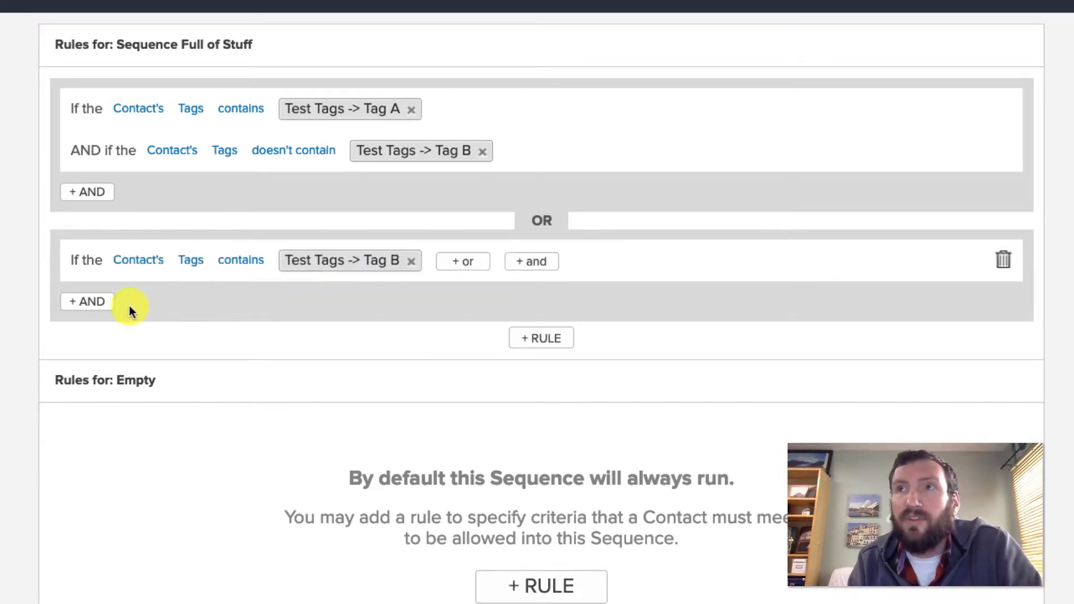
Add an AND condition to the Tag B rule requiring that the contact's tags don't contain Test Tags -> Tag A
{"action": "left_click", "coordinate": [85, 301]}
{"action": "left_click", "coordinate": [190, 304]}
{"action": "left_click", "coordinate": [215, 325]}
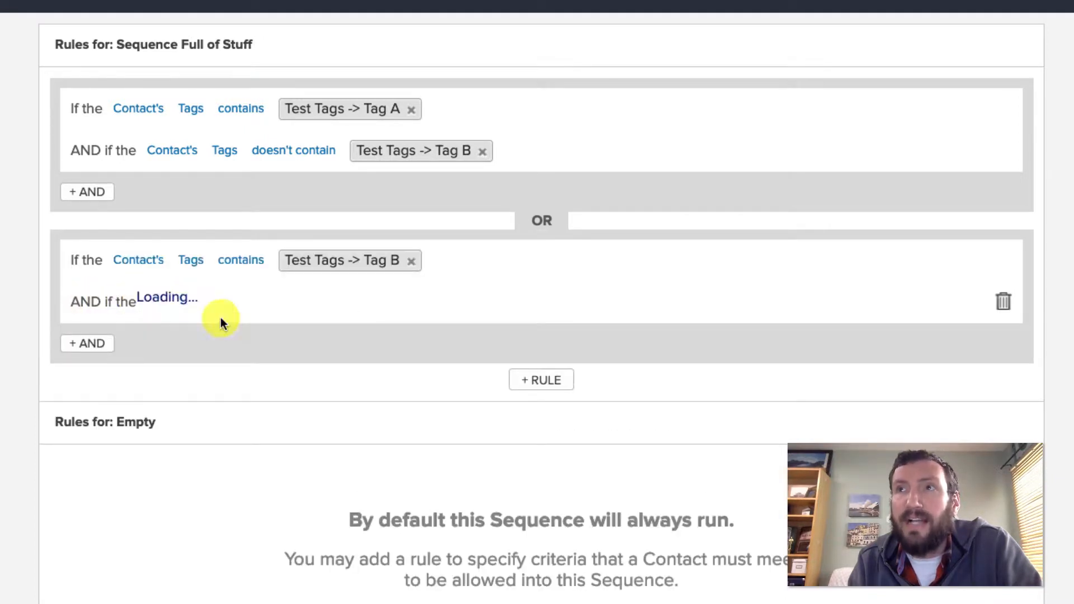
{"action": "left_click", "coordinate": [234, 302]}
{"action": "left_click", "coordinate": [256, 325]}
{"action": "left_click", "coordinate": [292, 306]}
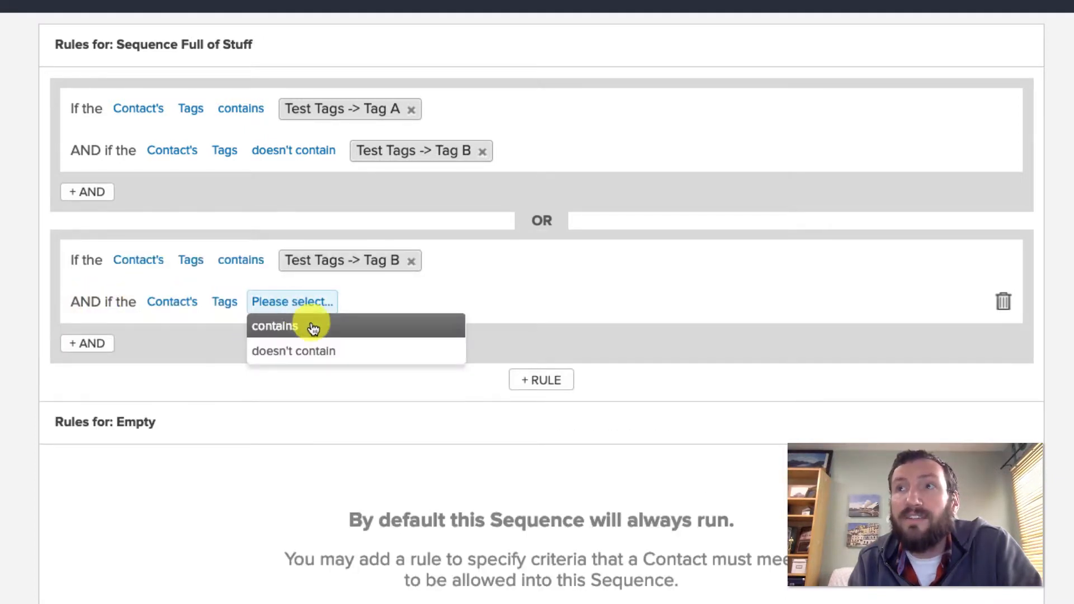
{"action": "left_click", "coordinate": [330, 346]}
{"action": "left_click", "coordinate": [371, 307]}
{"action": "type", "text": "Tag A"}
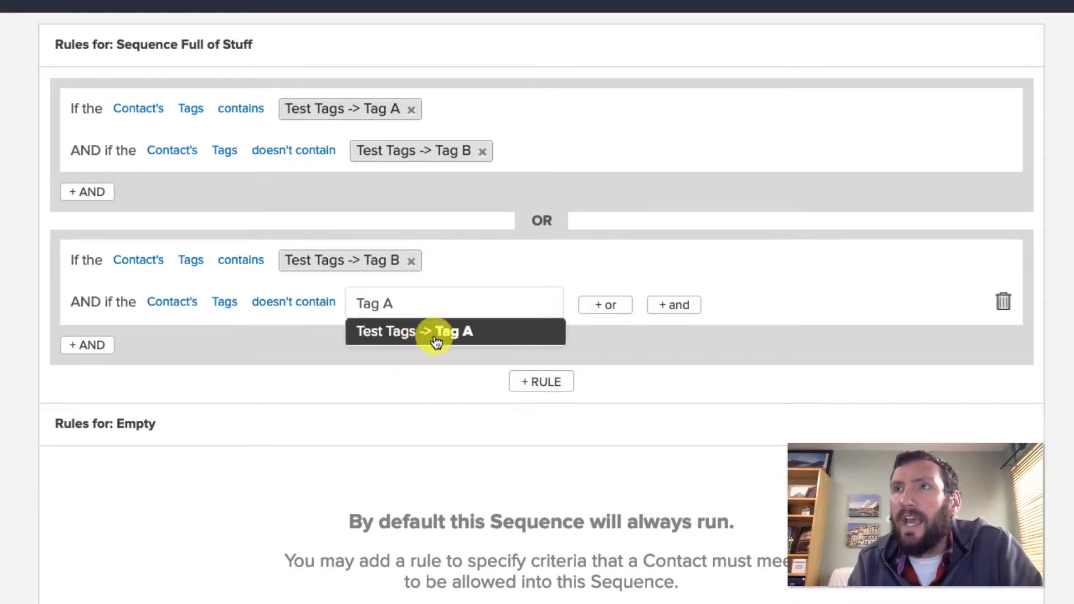
{"action": "left_click", "coordinate": [436, 339]}
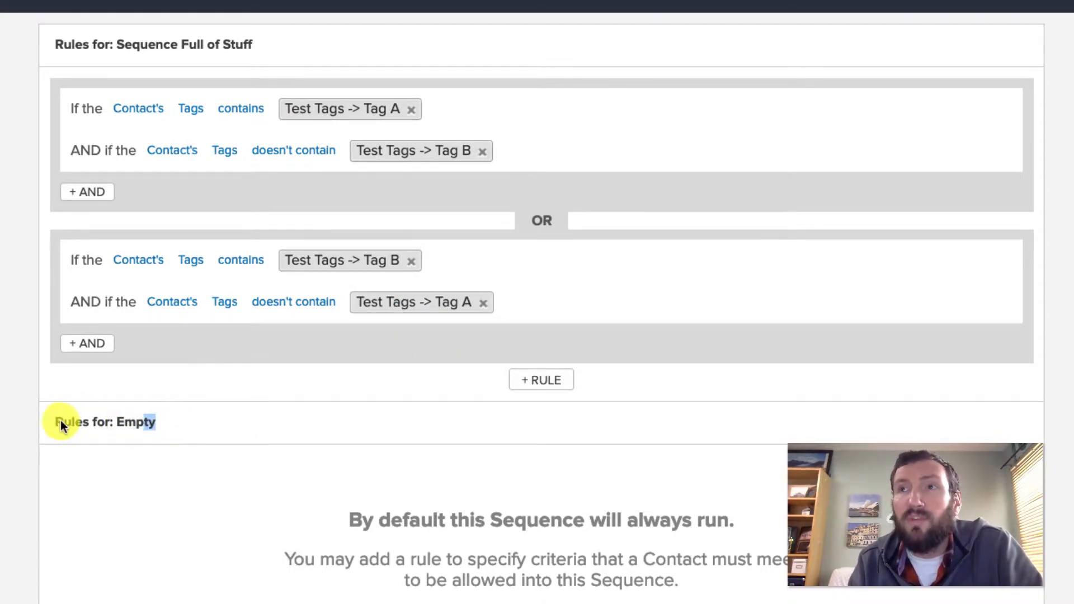
Add a rule for the Empty sequence requiring that the contact's tags contain Test Tags -> Tag A
{"action": "left_click_drag", "start_coordinate": [61, 421], "coordinate": [30, 420]}
{"action": "left_click", "coordinate": [30, 420]}
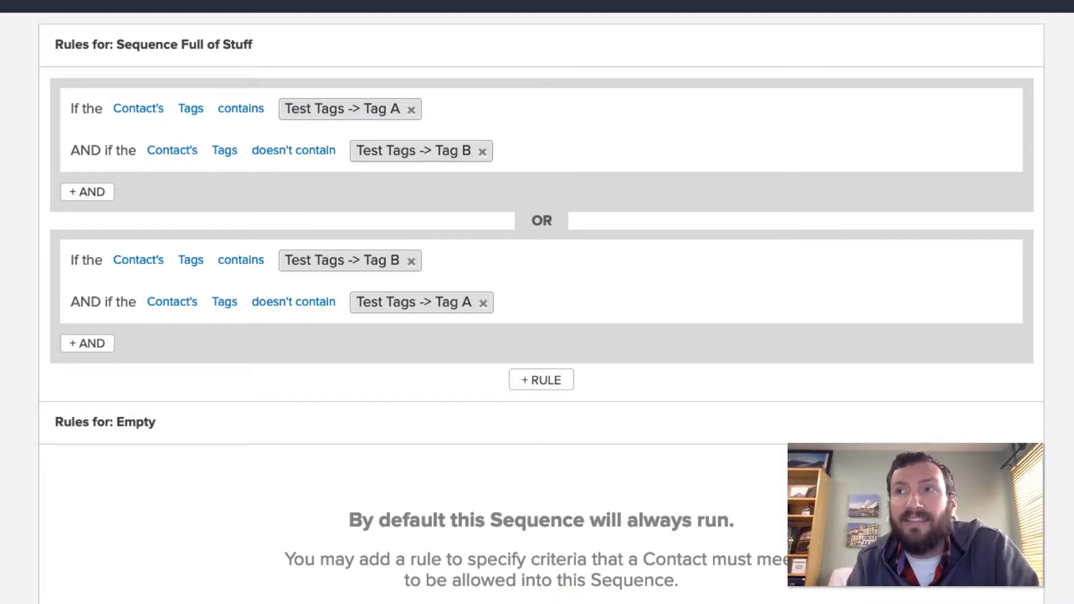
{"action": "left_click", "coordinate": [431, 586]}
{"action": "left_click", "coordinate": [189, 496]}
{"action": "left_click", "coordinate": [168, 503]}
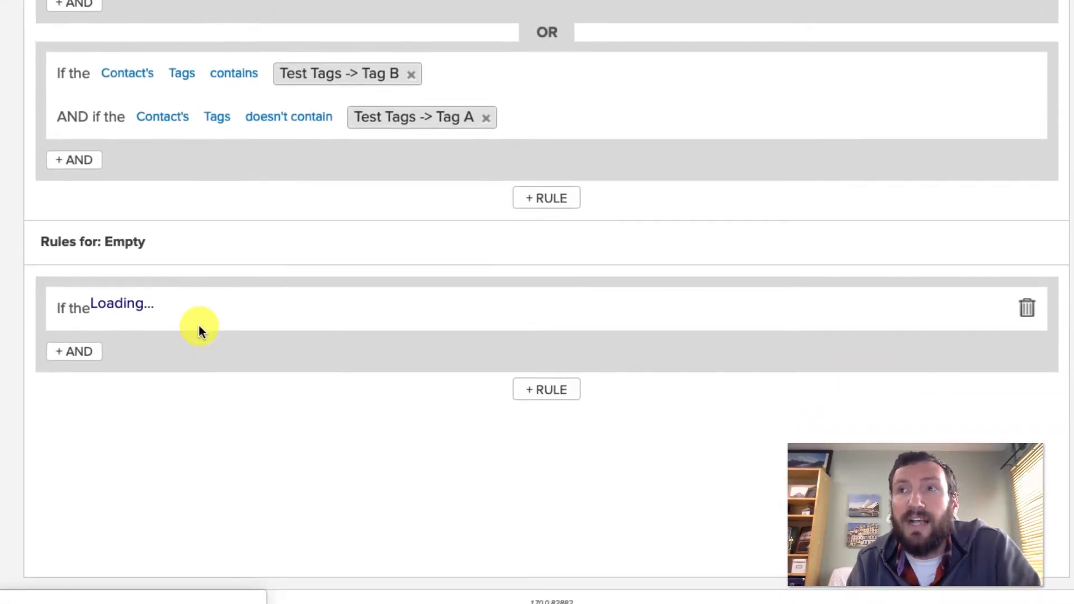
{"action": "left_click", "coordinate": [232, 490]}
{"action": "left_click", "coordinate": [237, 324]}
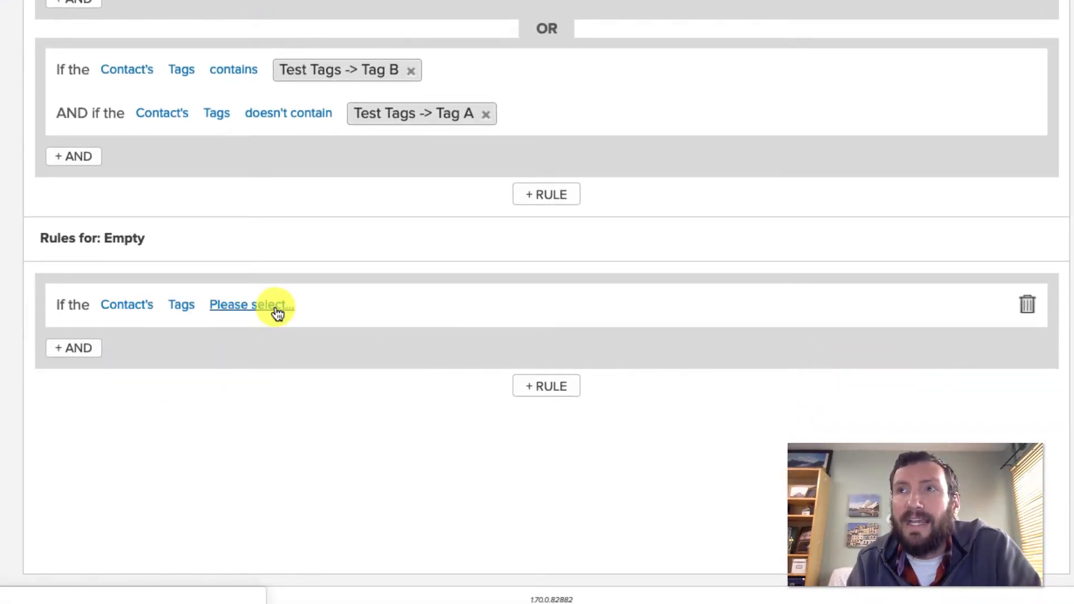
{"action": "left_click", "coordinate": [276, 309]}
{"action": "left_click", "coordinate": [278, 326]}
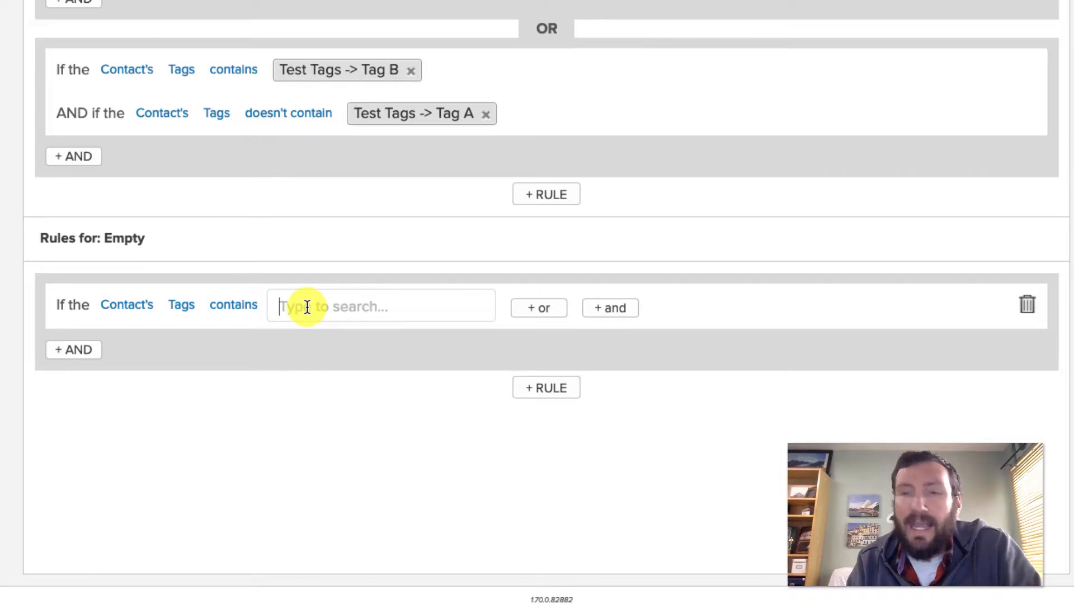
{"action": "type", "text": "Rf"}
{"action": "key", "text": "BackSpace"}
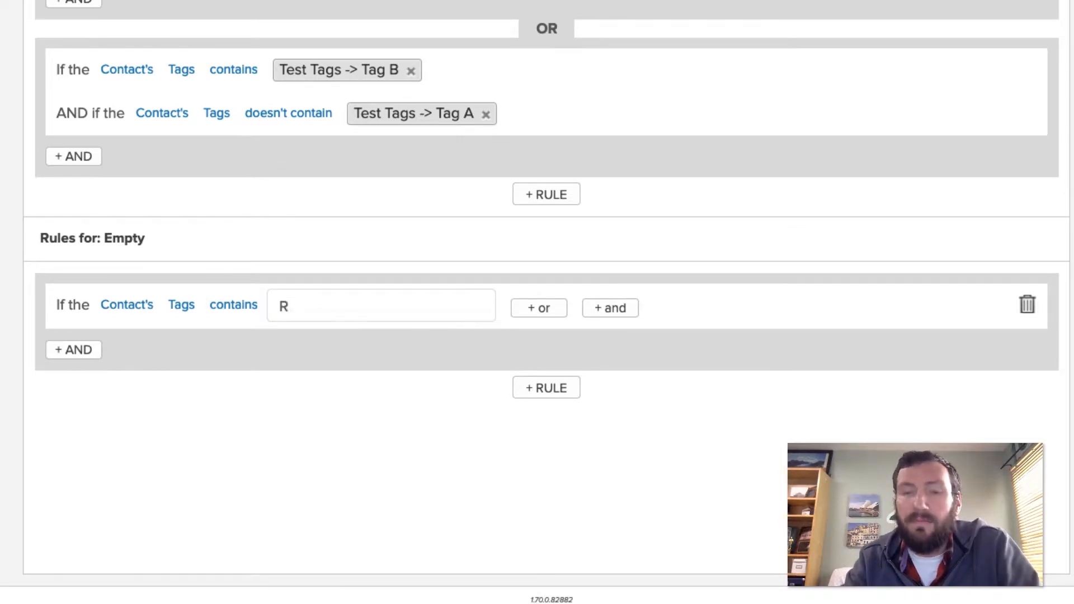
{"action": "key", "text": "BackSpace"}
{"action": "type", "text": "Tag A"}
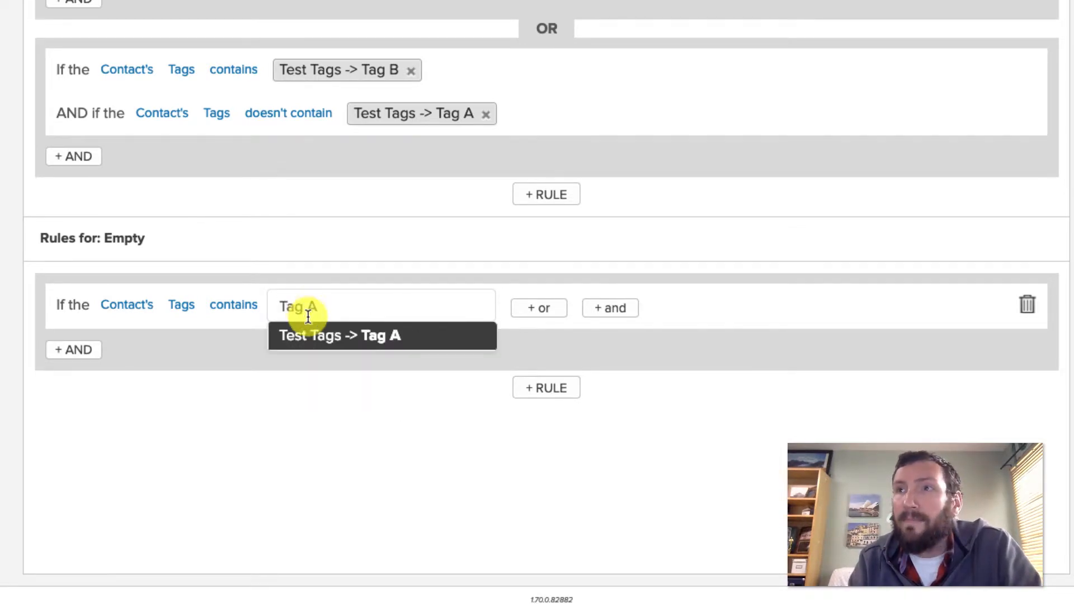
{"action": "left_click", "coordinate": [333, 334]}
Add an AND condition to the Empty sequence's rule requiring that the contact's tags contain Test Tags -> Tag B
{"action": "left_click", "coordinate": [76, 349]}
{"action": "left_click", "coordinate": [141, 348]}
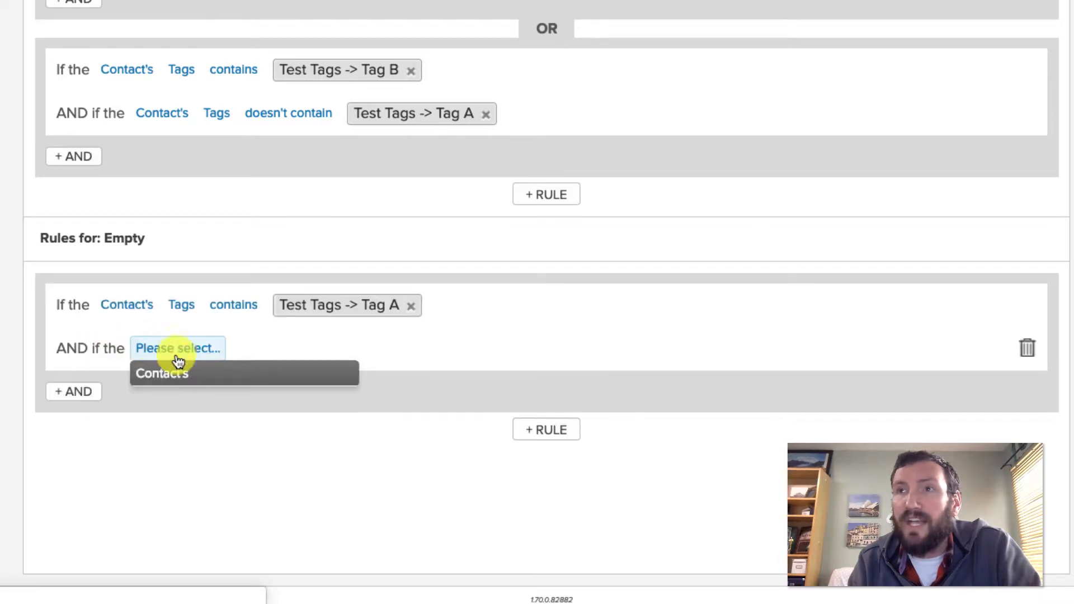
{"action": "left_click", "coordinate": [184, 369]}
{"action": "left_click", "coordinate": [246, 374]}
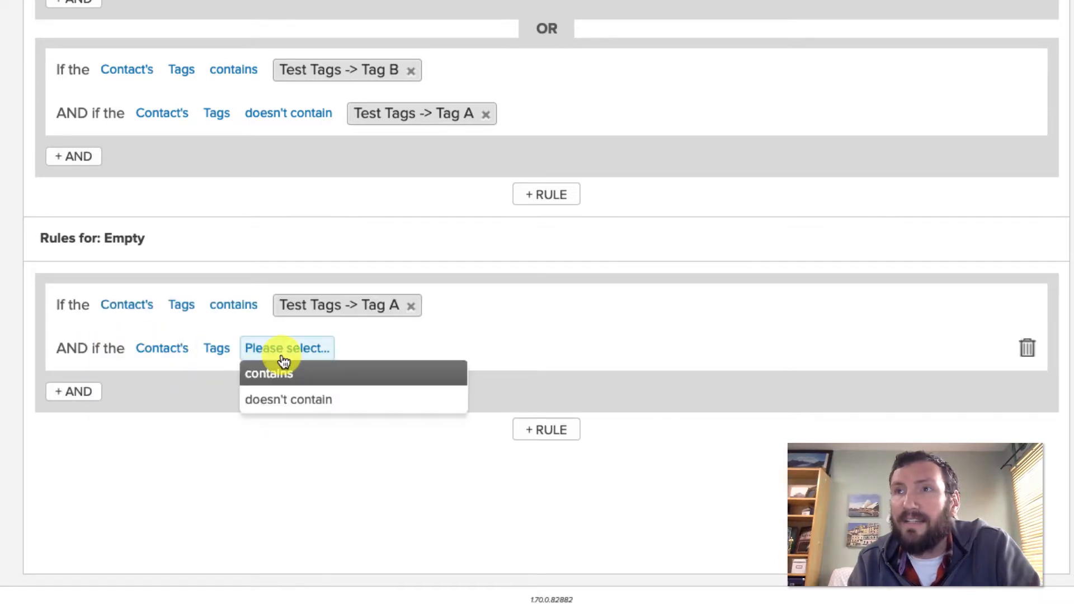
{"action": "left_click", "coordinate": [299, 373]}
{"action": "left_click", "coordinate": [334, 352]}
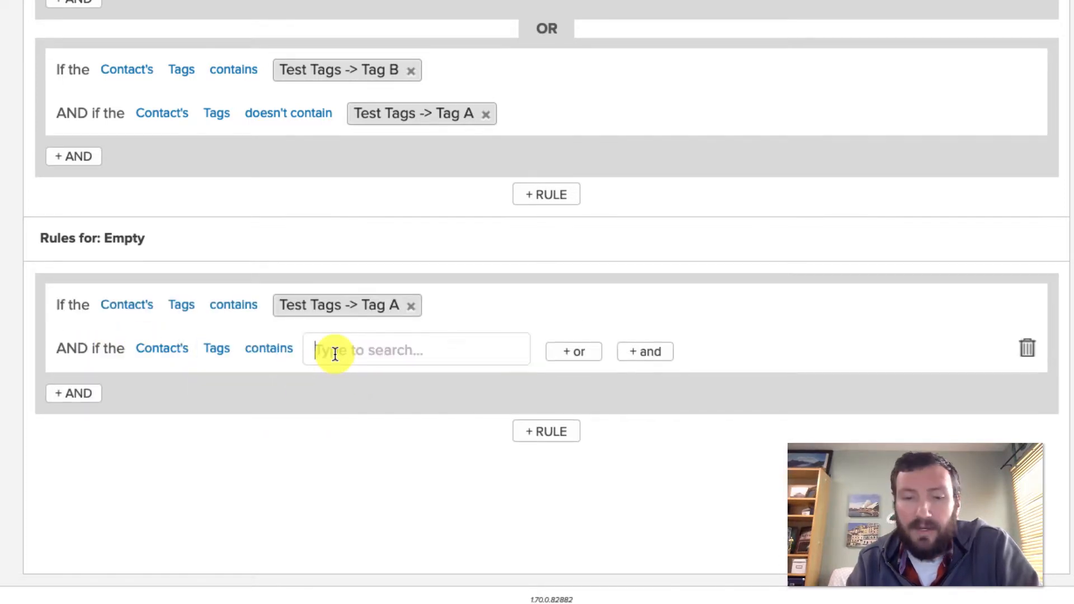
{"action": "type", "text": "Tag B"}
{"action": "left_click", "coordinate": [396, 375]}
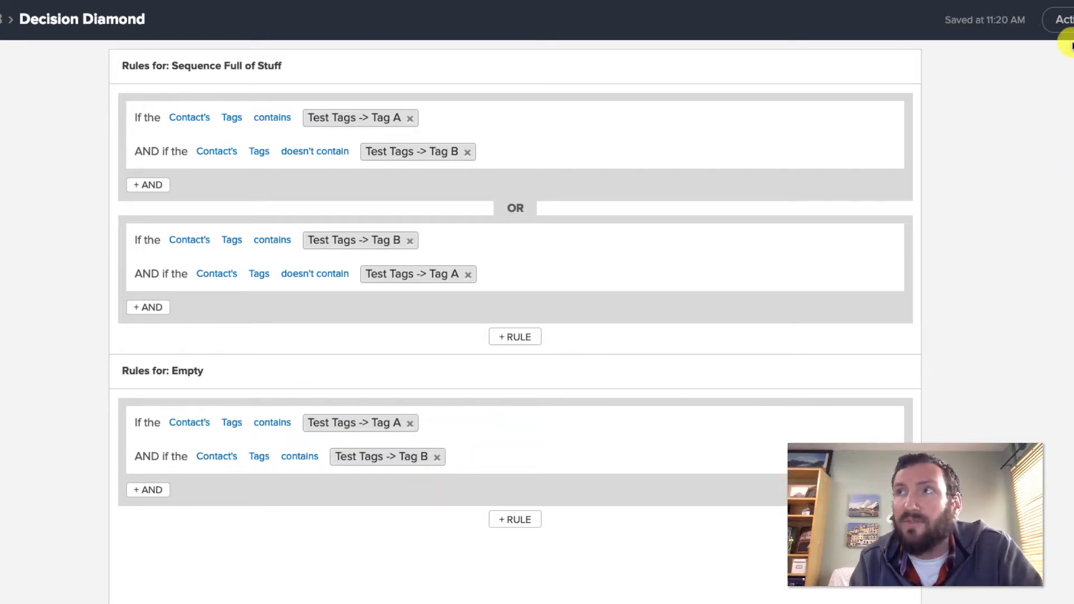
Test the decision diamond's rules for a contact who has only Test Tags -> Tag A
{"action": "mouse_move", "coordinate": [1069, 23]}
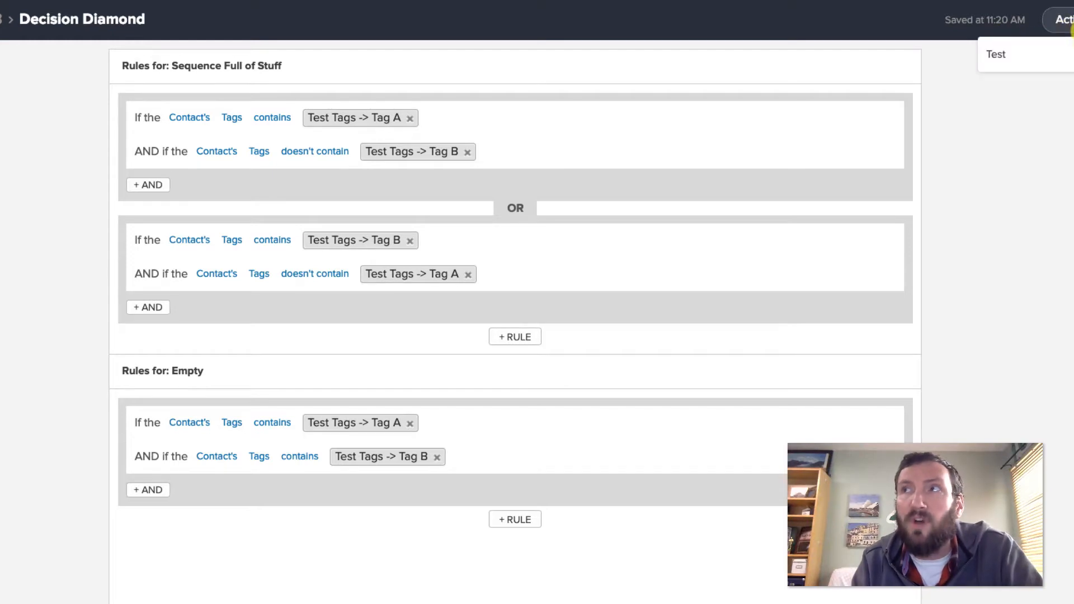
{"action": "left_click", "coordinate": [1071, 44]}
{"action": "left_click", "coordinate": [520, 224]}
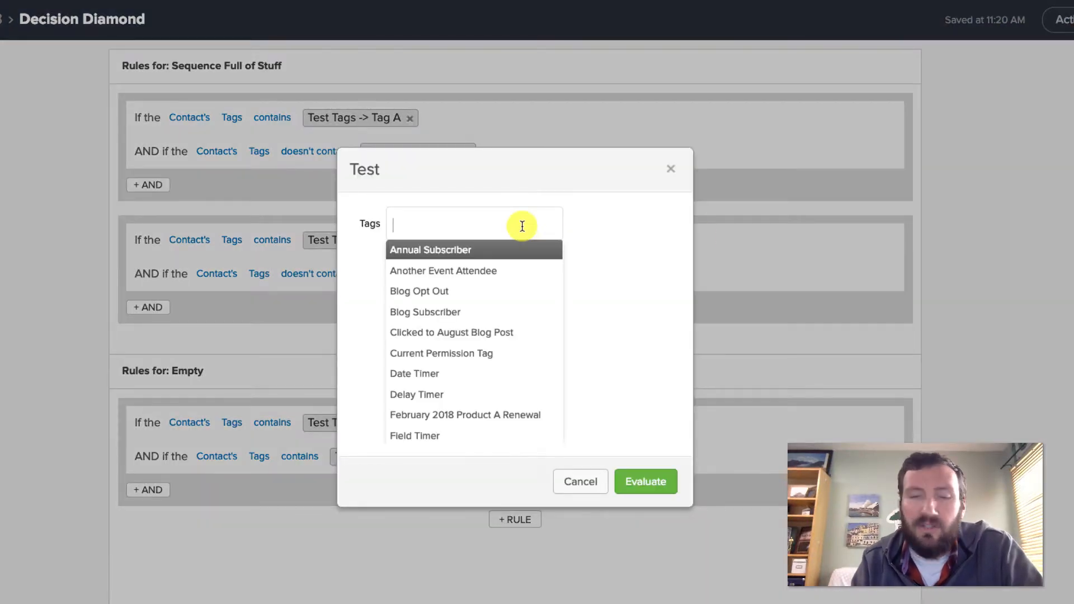
{"action": "type", "text": "Tag A"}
{"action": "left_click", "coordinate": [480, 250]}
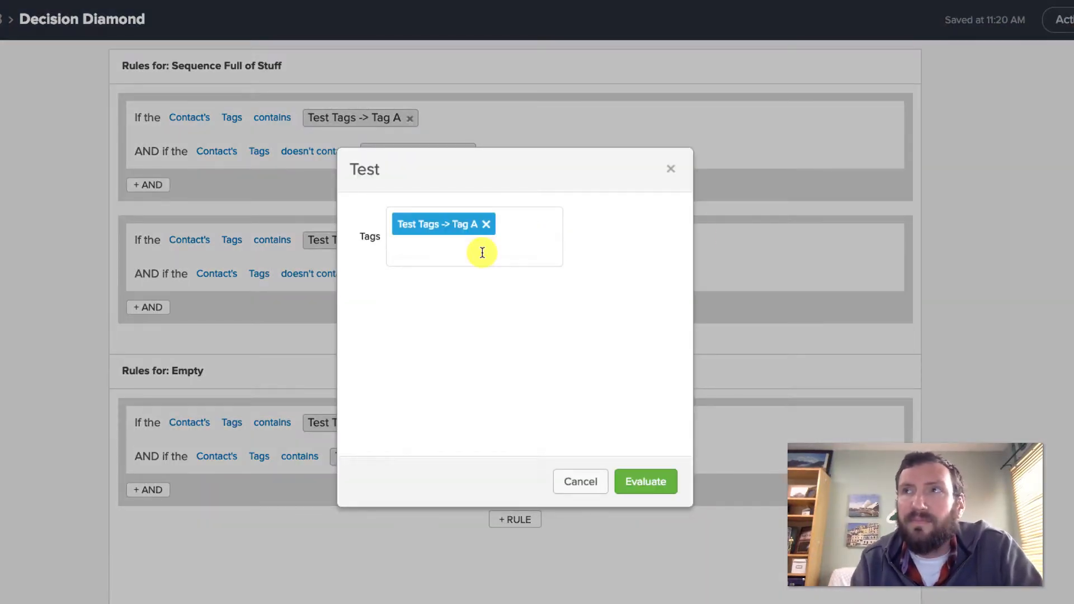
{"action": "left_click", "coordinate": [656, 482]}
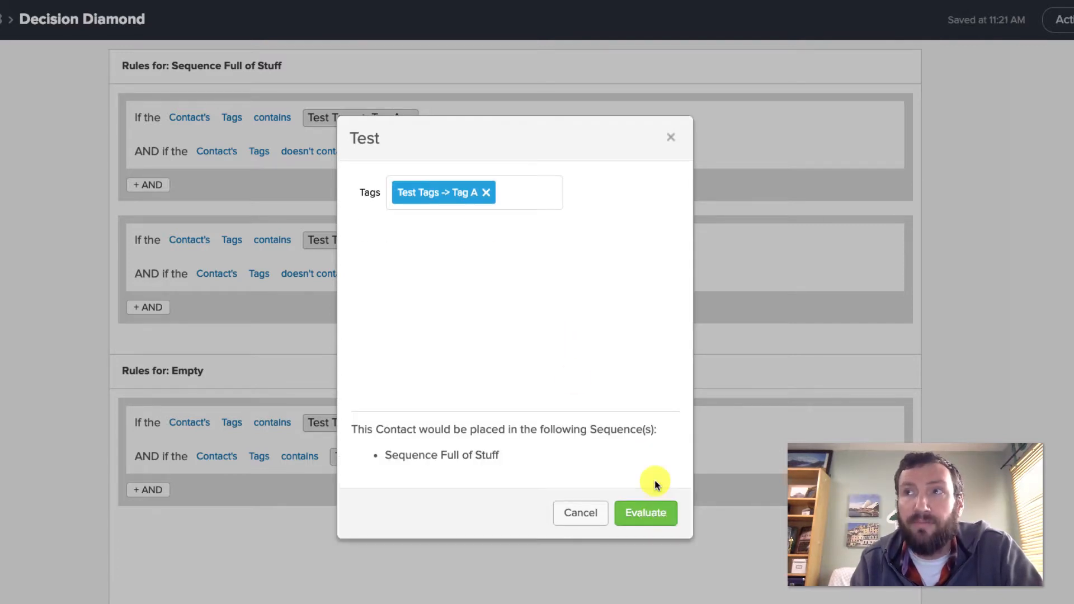
Replace the test tag with Test Tags -> Tag B and evaluate the rules again
{"action": "left_click", "coordinate": [487, 193]}
{"action": "type", "text": "Tag "}
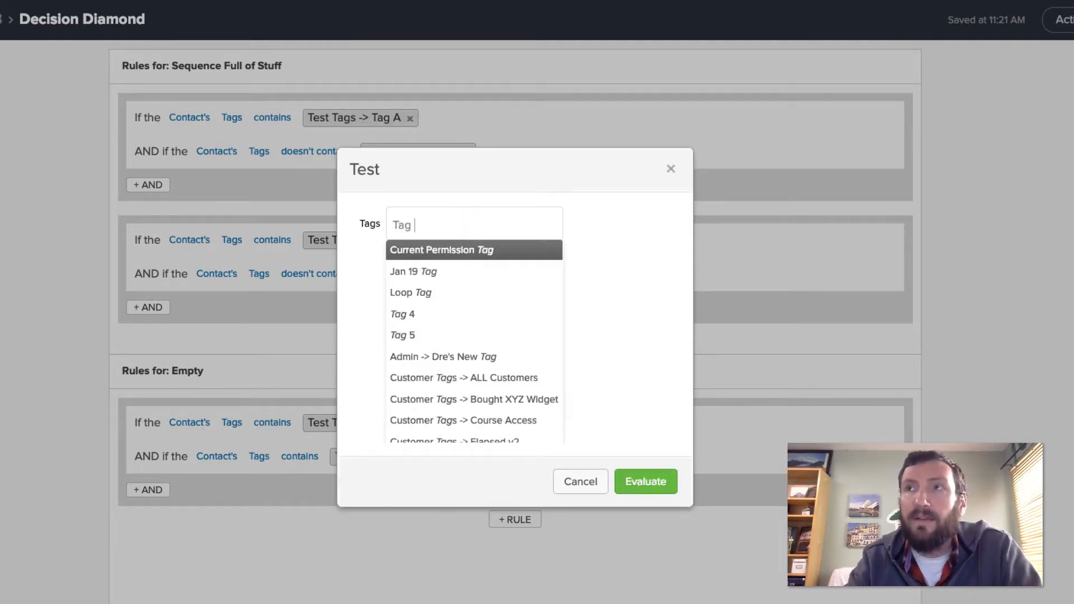
{"action": "type", "text": "B"}
{"action": "left_click", "coordinate": [480, 248]}
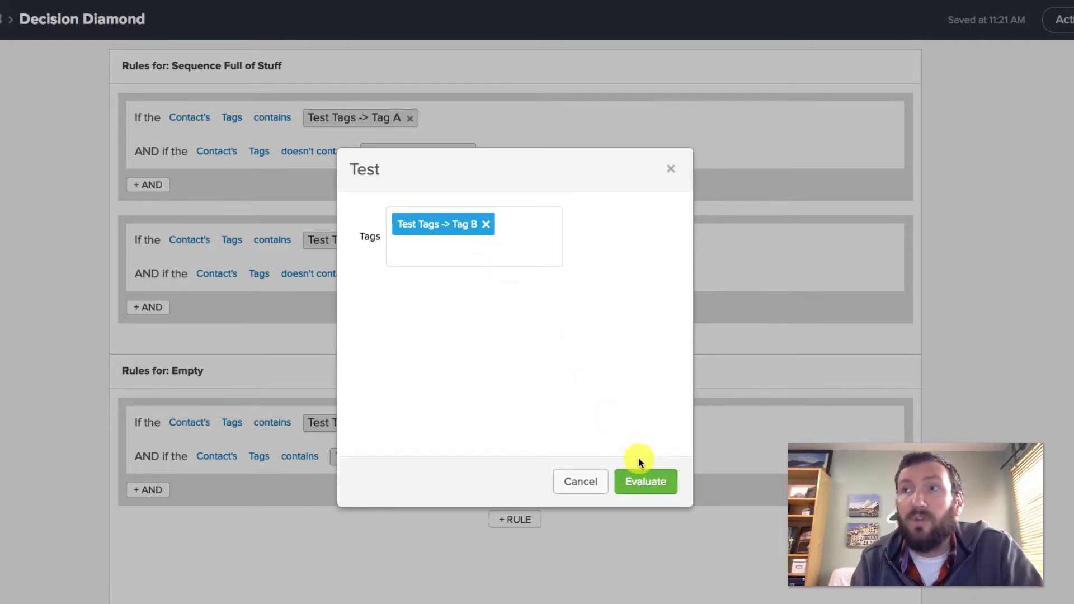
{"action": "left_click", "coordinate": [657, 482]}
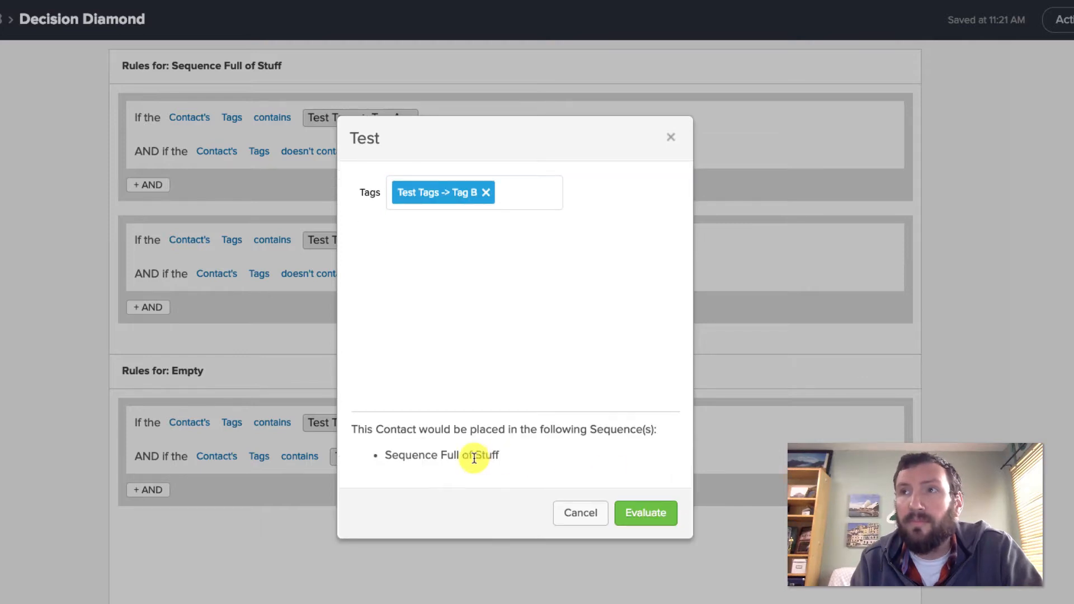
Evaluate the rules for a contact with both Test Tags -> Tag A and Test Tags -> Tag B, and close the test
{"action": "left_click", "coordinate": [521, 200]}
{"action": "left_click", "coordinate": [522, 219]}
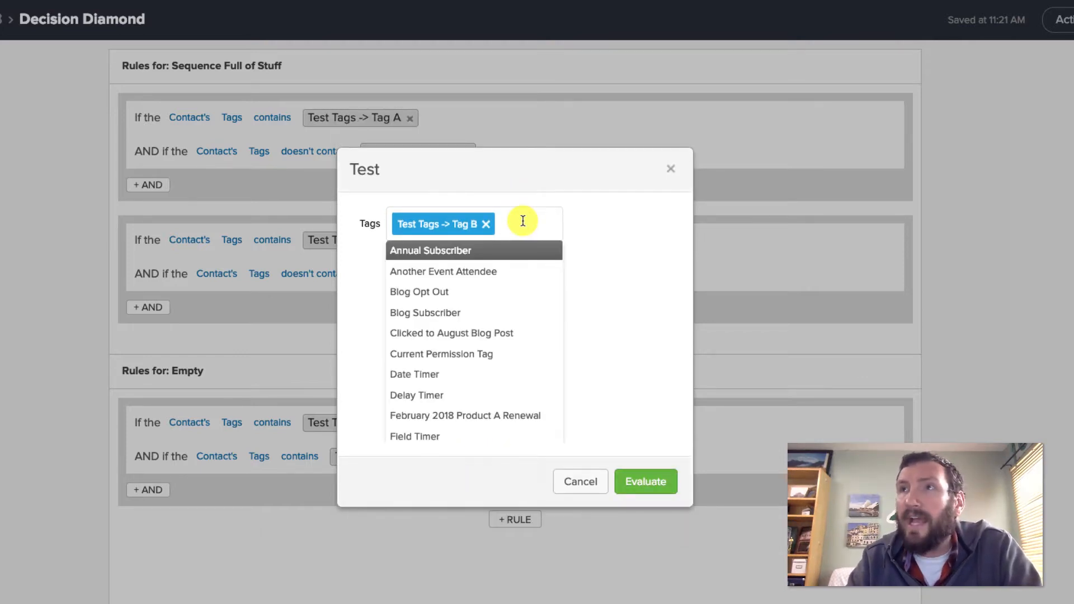
{"action": "left_click", "coordinate": [486, 223]}
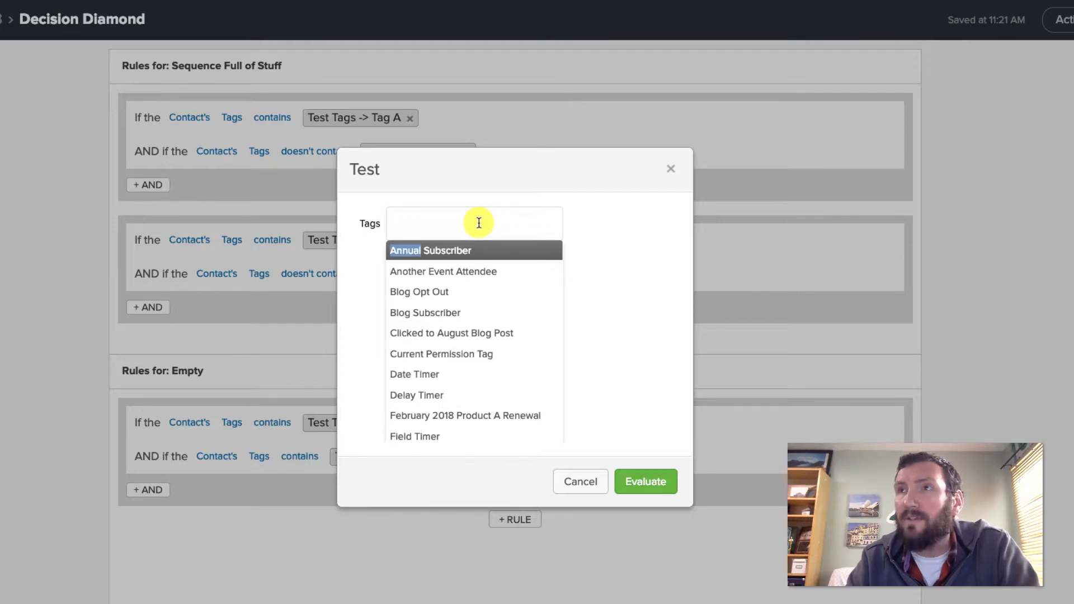
{"action": "left_click", "coordinate": [354, 226]}
{"action": "left_click", "coordinate": [420, 225]}
{"action": "type", "text": "Tag"}
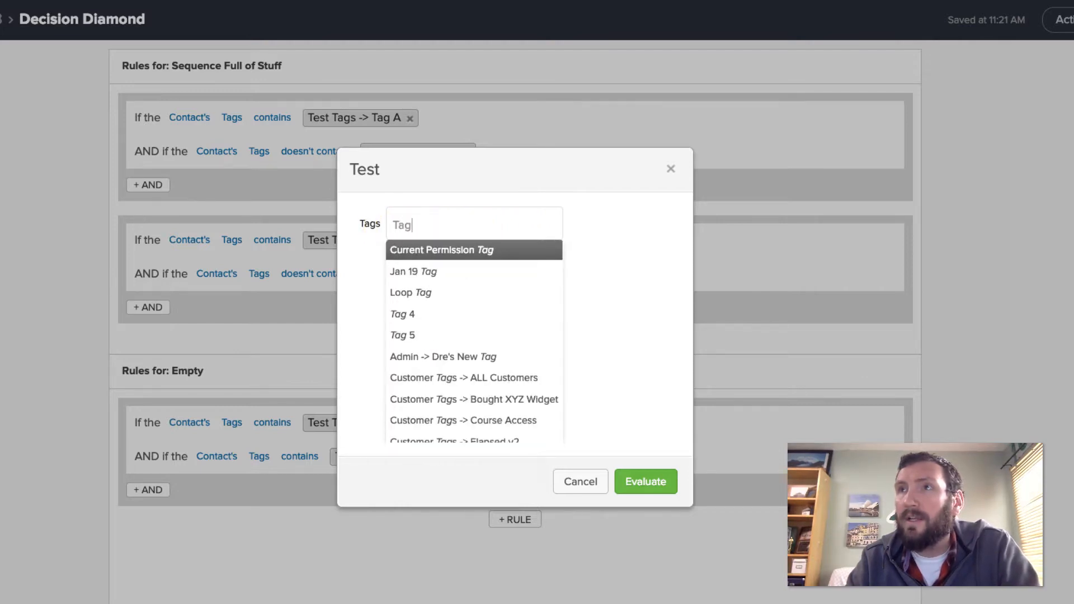
{"action": "type", "text": " A"}
{"action": "left_click", "coordinate": [426, 245]}
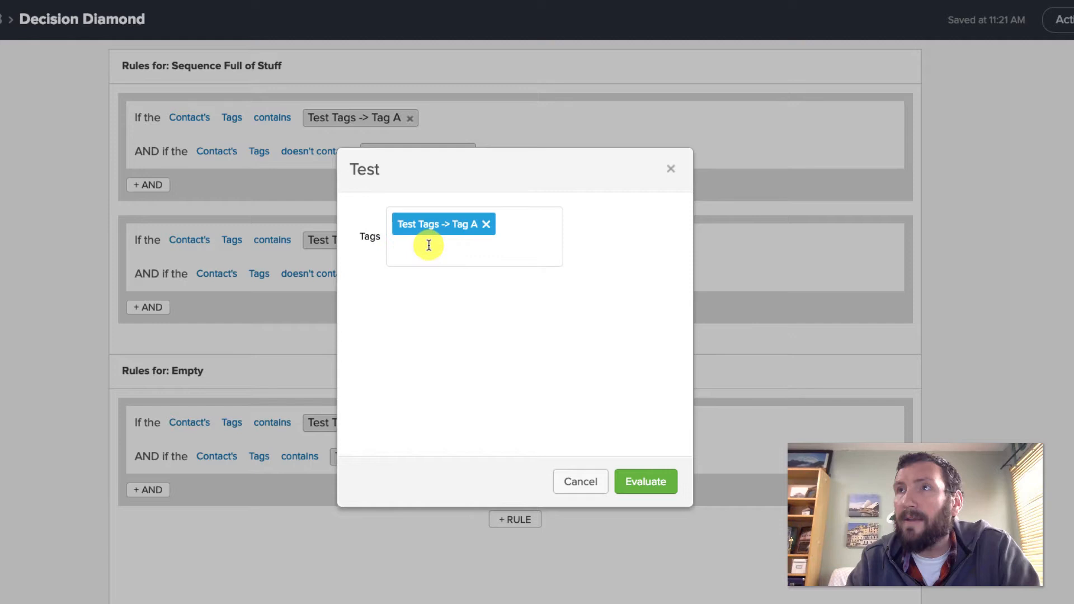
{"action": "left_click", "coordinate": [460, 246]}
{"action": "type", "text": "Tag B"}
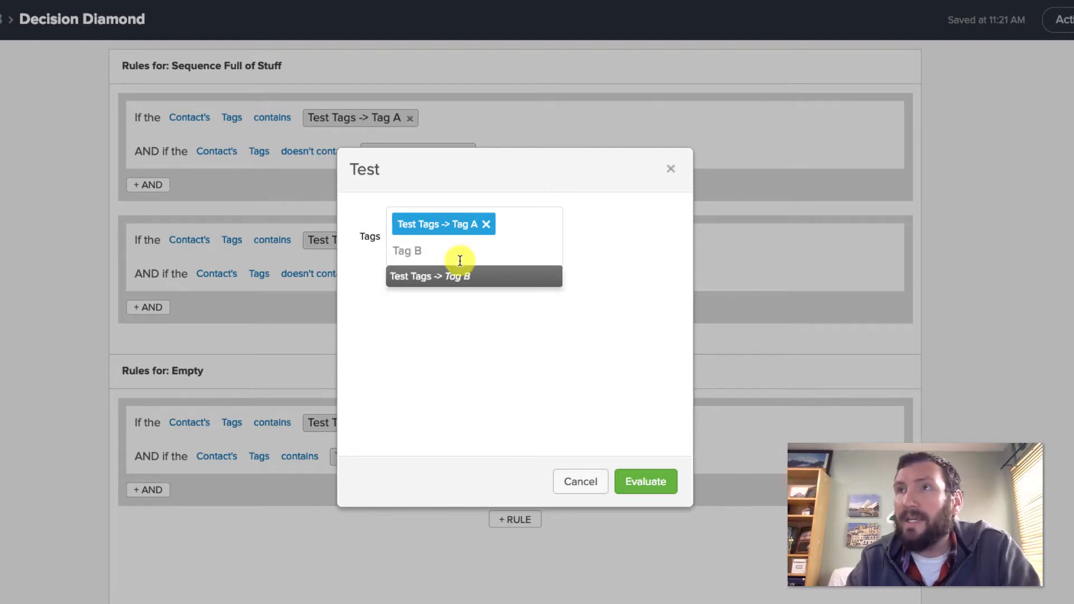
{"action": "left_click", "coordinate": [463, 275]}
{"action": "left_click", "coordinate": [597, 413]}
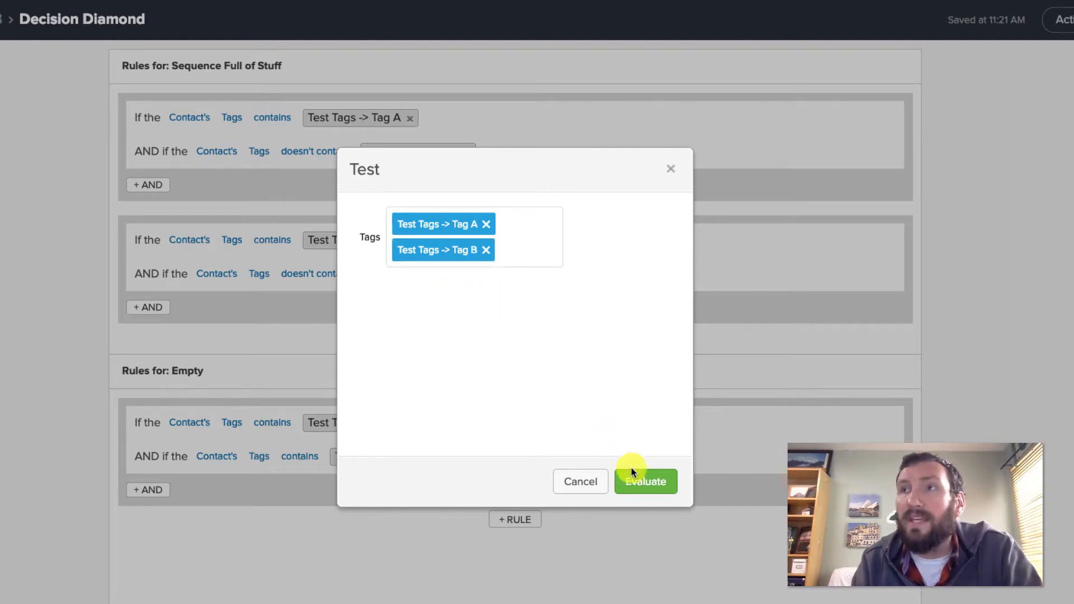
{"action": "left_click", "coordinate": [645, 484]}
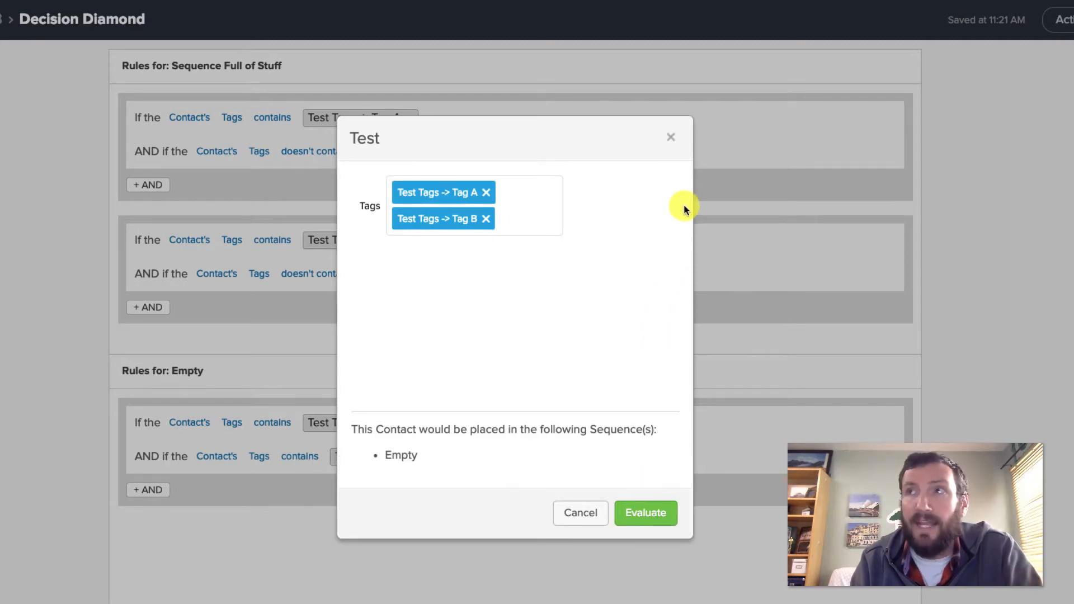
{"action": "left_click", "coordinate": [671, 140]}
Return to the campaign canvas and examine the alternative layout with separate Tag A and Tag B goals leading to Sequence Full of Stuff and two Empty sequences
{"action": "left_click", "coordinate": [14, 31]}
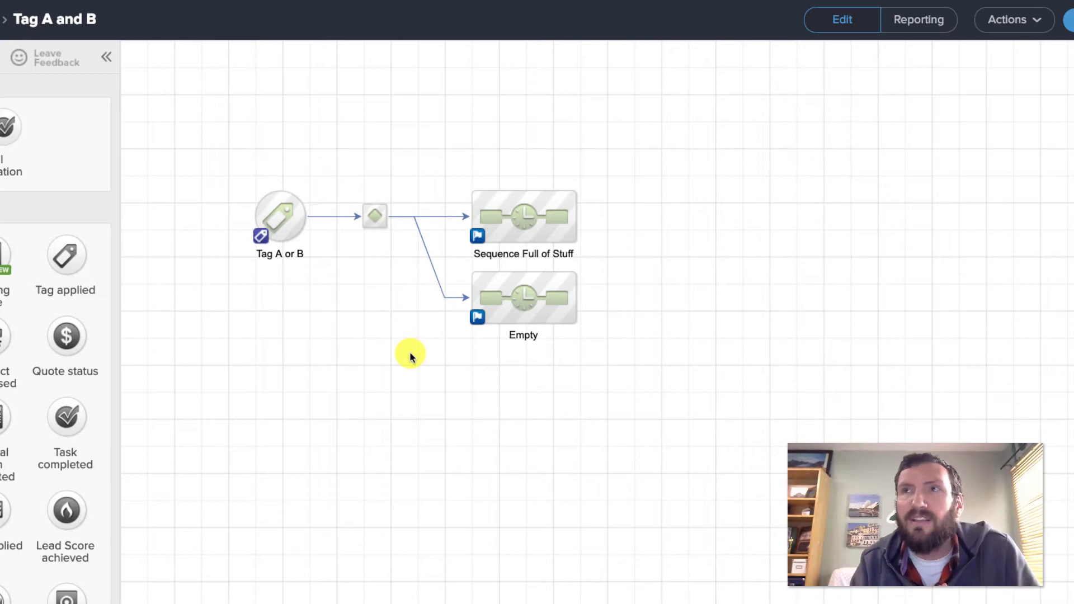
{"action": "left_click_drag", "start_coordinate": [410, 356], "coordinate": [420, 564]}
{"action": "left_click_drag", "start_coordinate": [415, 391], "coordinate": [422, 531]}
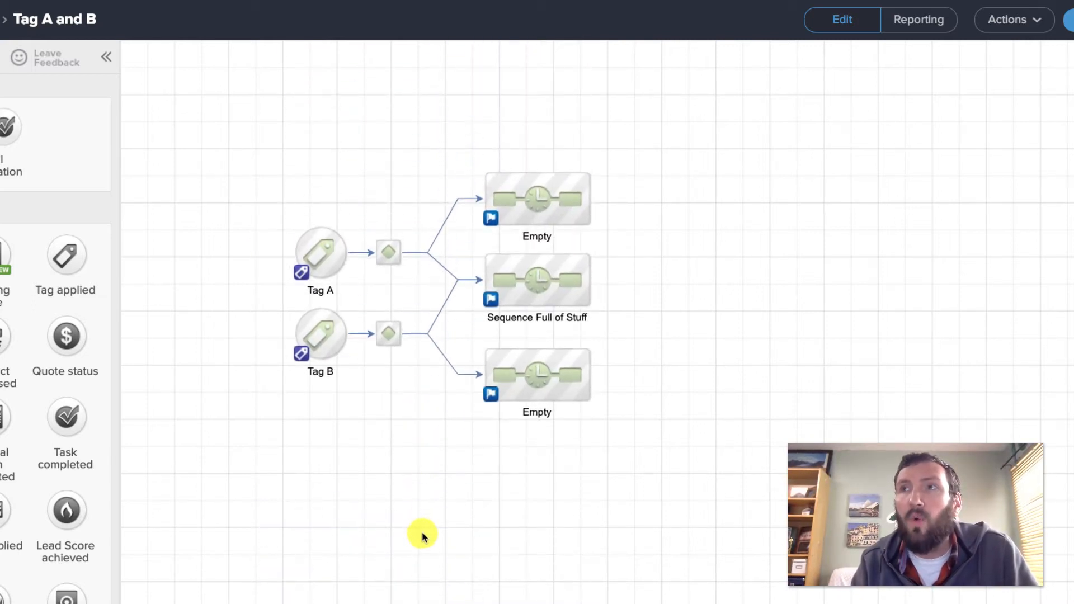
{"action": "left_click_drag", "start_coordinate": [260, 195], "coordinate": [363, 419]}
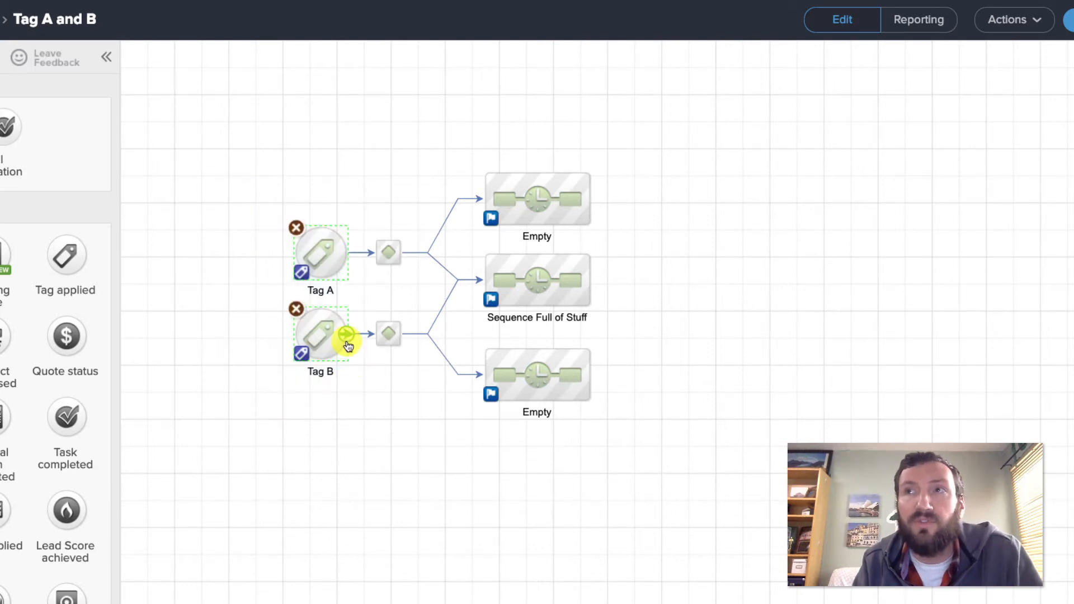
{"action": "left_click", "coordinate": [326, 259]}
{"action": "left_click", "coordinate": [321, 322]}
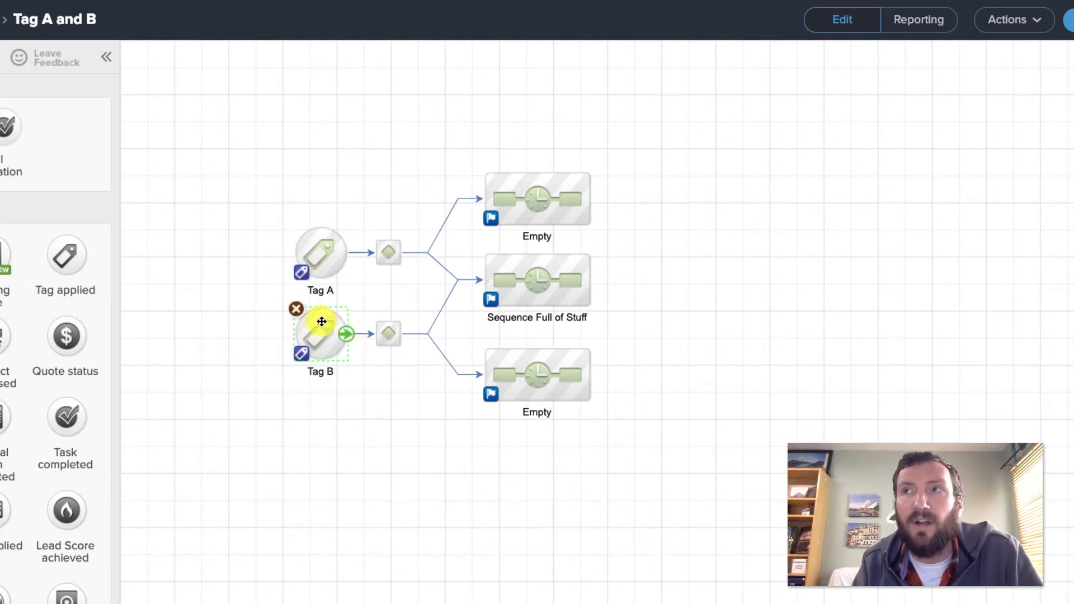
{"action": "left_click", "coordinate": [516, 273]}
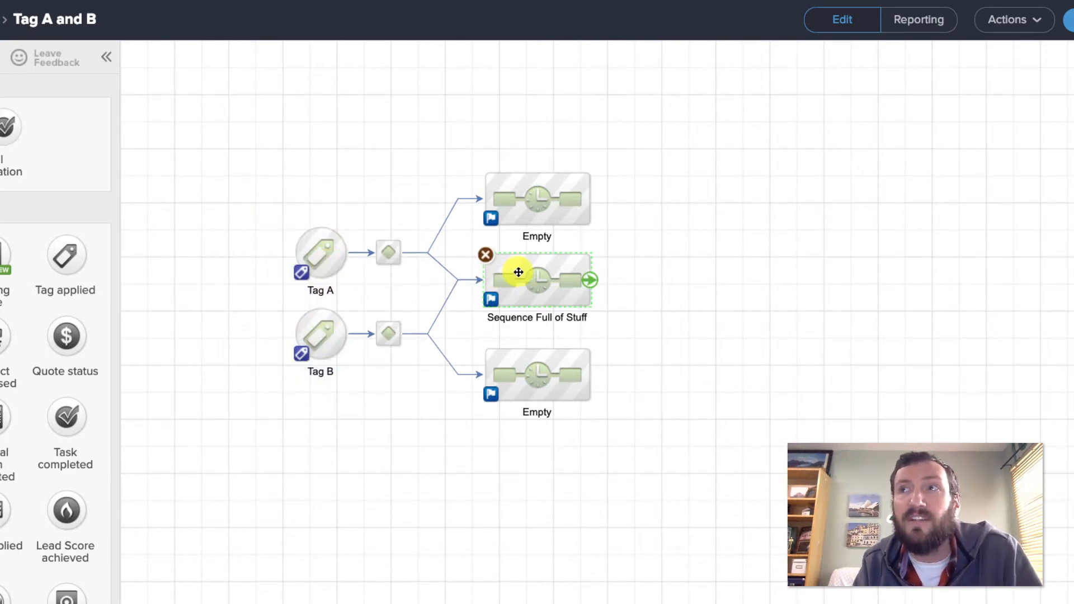
{"action": "left_click", "coordinate": [475, 556]}
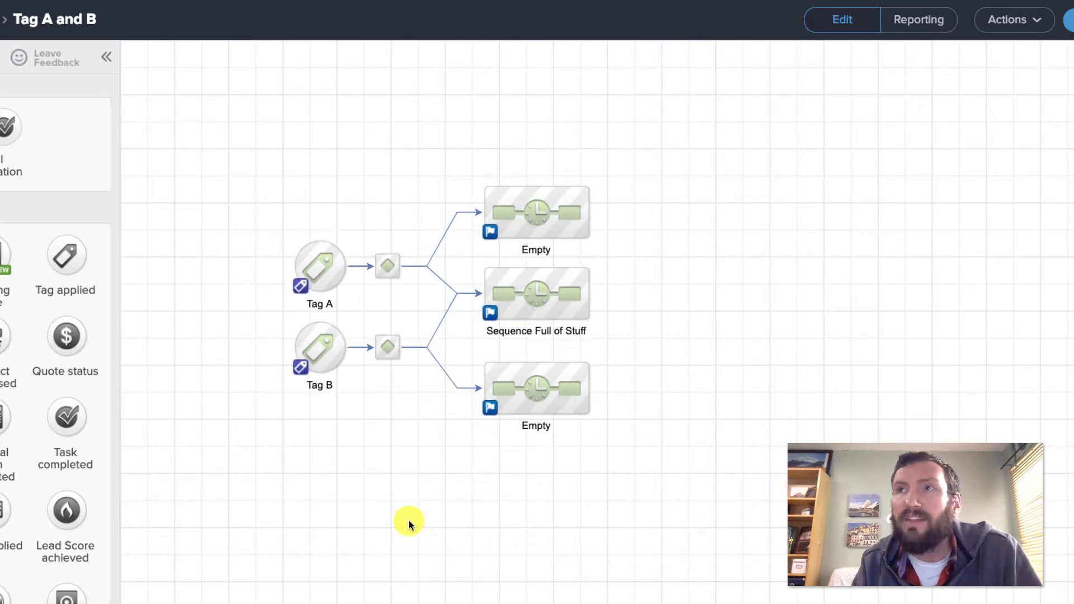
{"action": "left_click", "coordinate": [317, 266]}
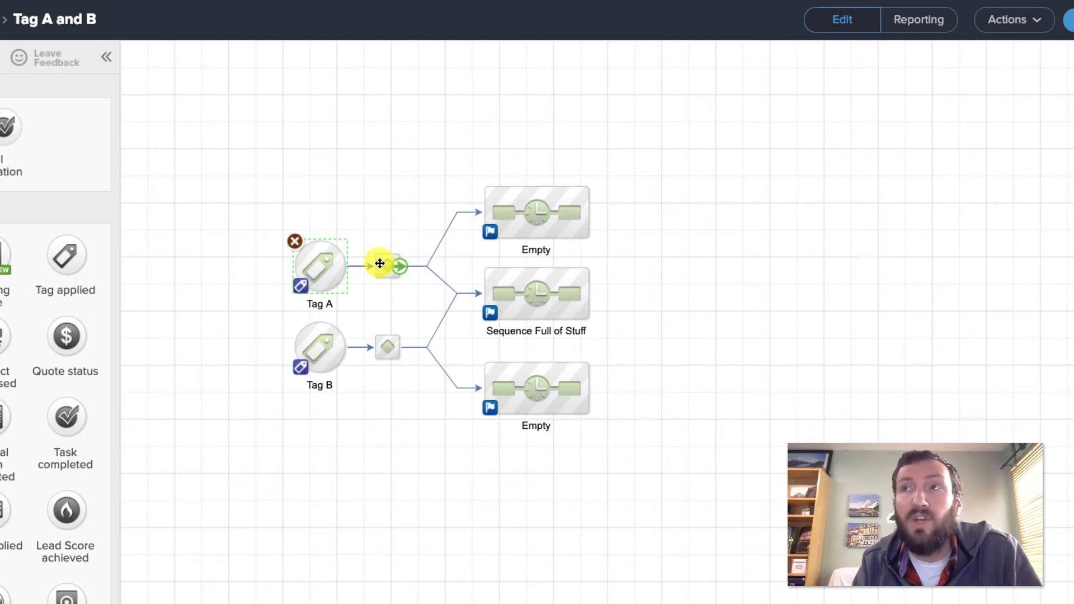
Trace the routes from the Tag A and Tag B goals through their decision diamonds to Sequence Full of Stuff and the two Empty sequences
{"action": "left_click", "coordinate": [521, 204]}
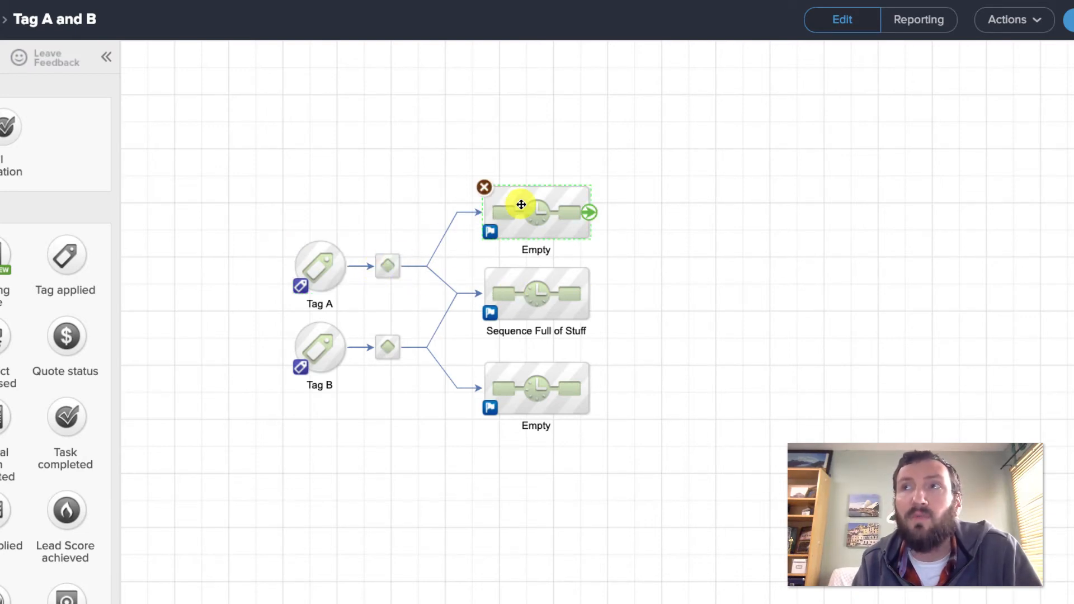
{"action": "left_click", "coordinate": [324, 266]}
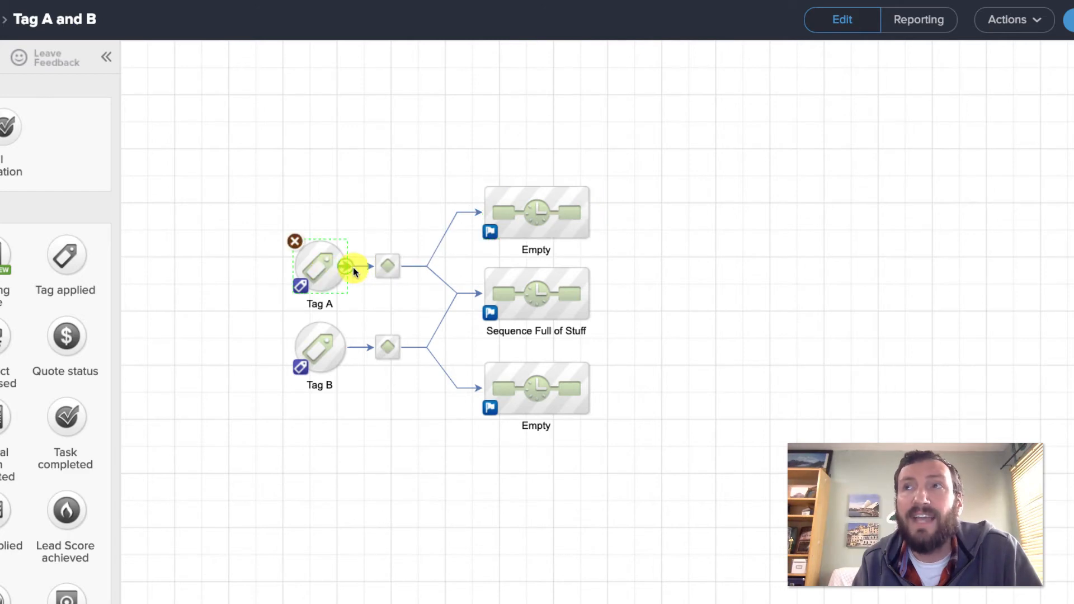
{"action": "left_click", "coordinate": [386, 270]}
{"action": "left_click", "coordinate": [511, 295]}
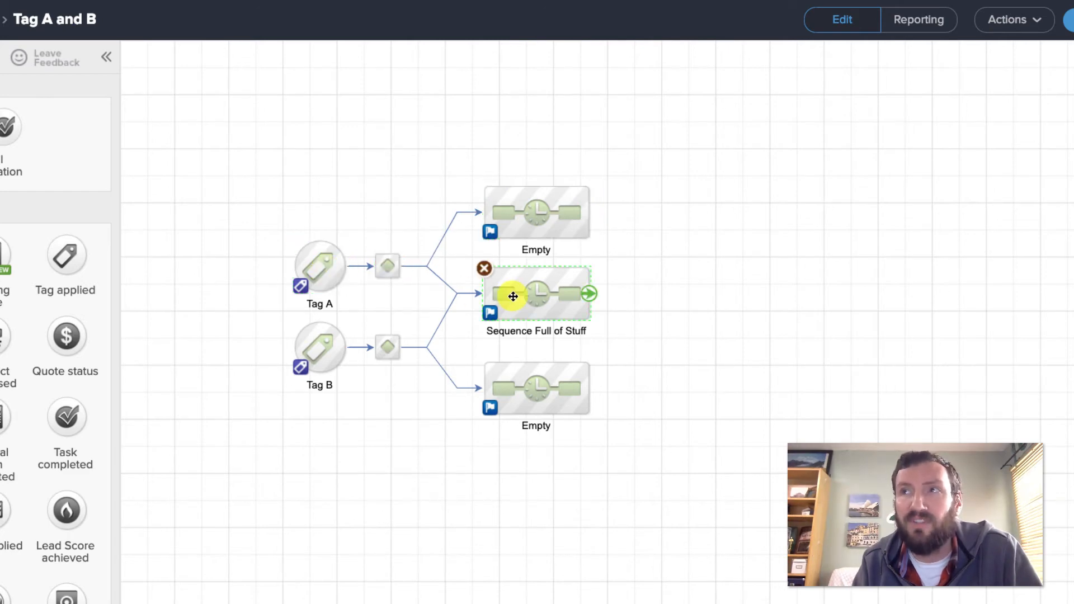
{"action": "left_click", "coordinate": [321, 352]}
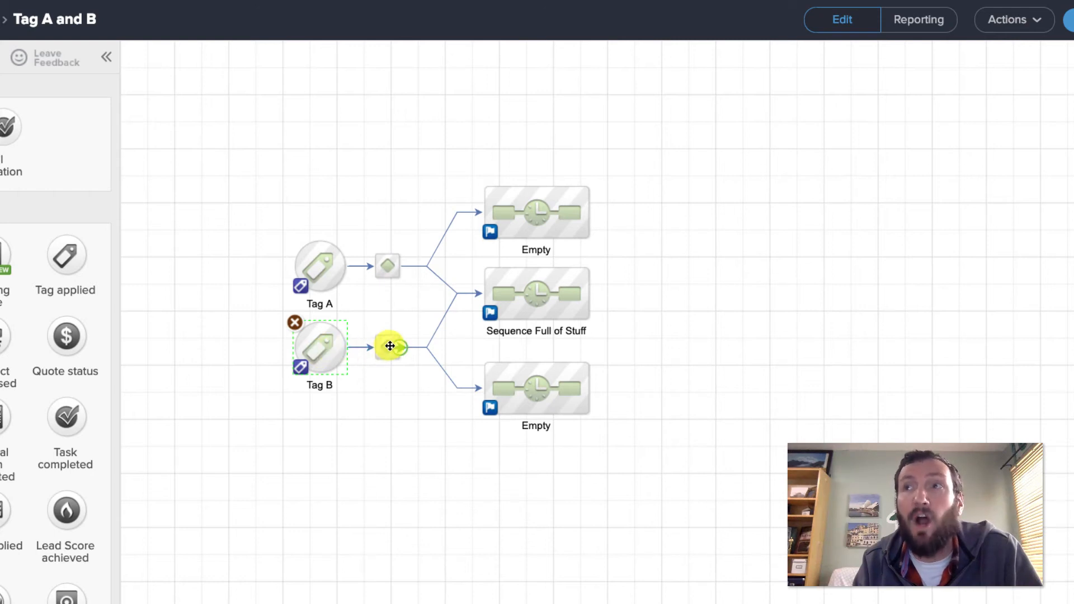
{"action": "left_click", "coordinate": [515, 387]}
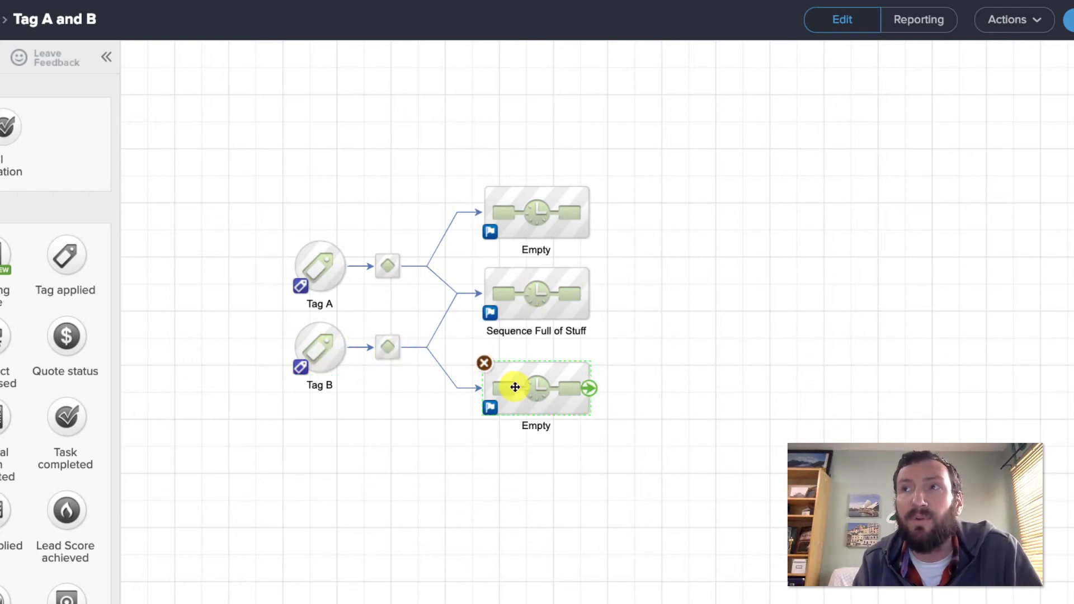
{"action": "left_click", "coordinate": [520, 290]}
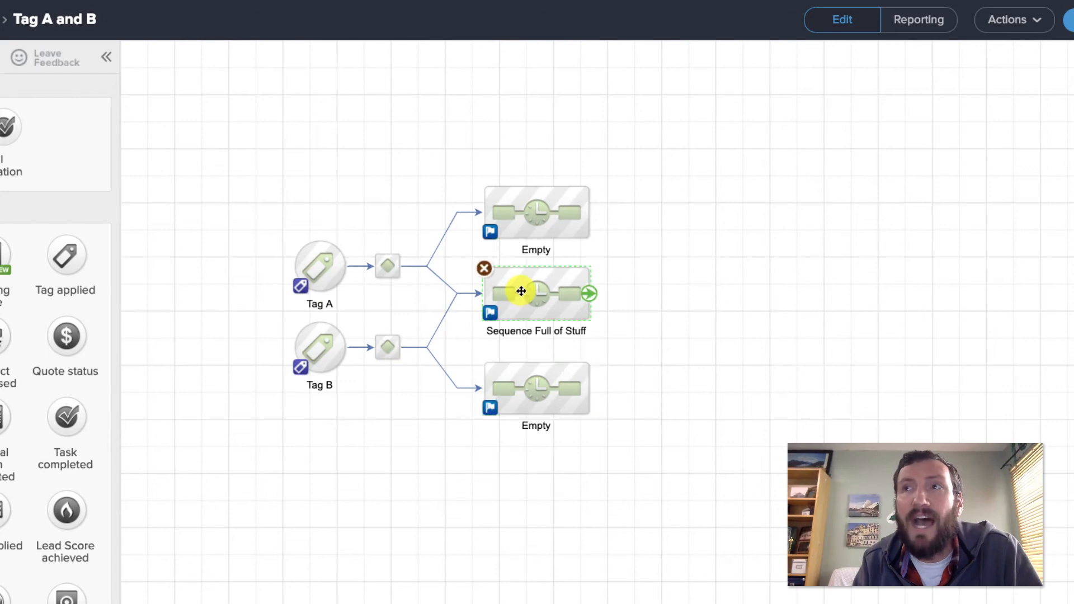
Review the rules in the decision diamond after the Tag B goal and return to the campaign canvas
{"action": "left_click", "coordinate": [750, 345]}
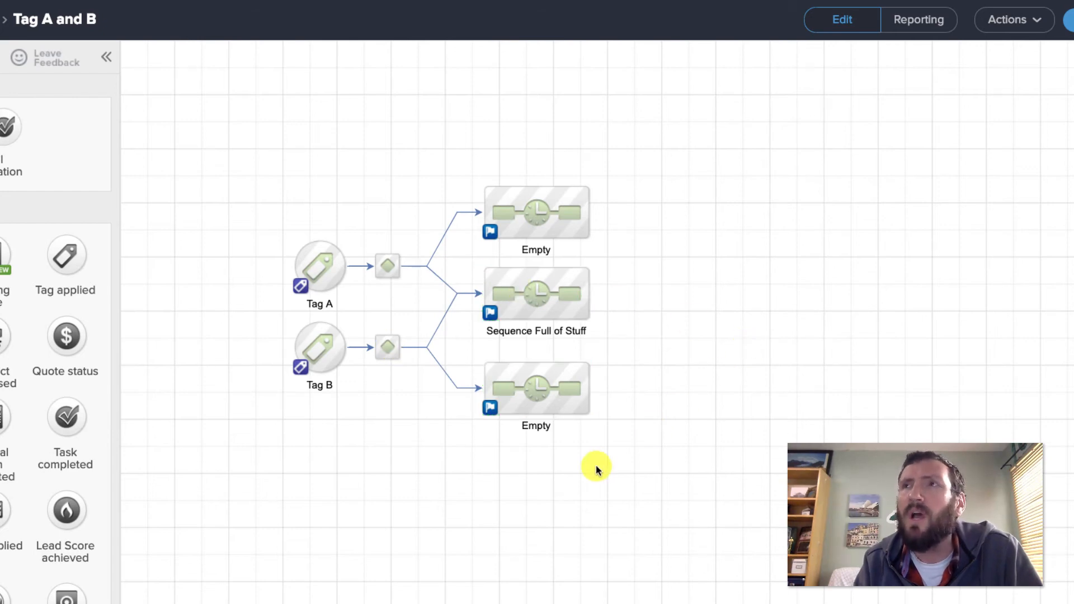
{"action": "double_click", "coordinate": [387, 346]}
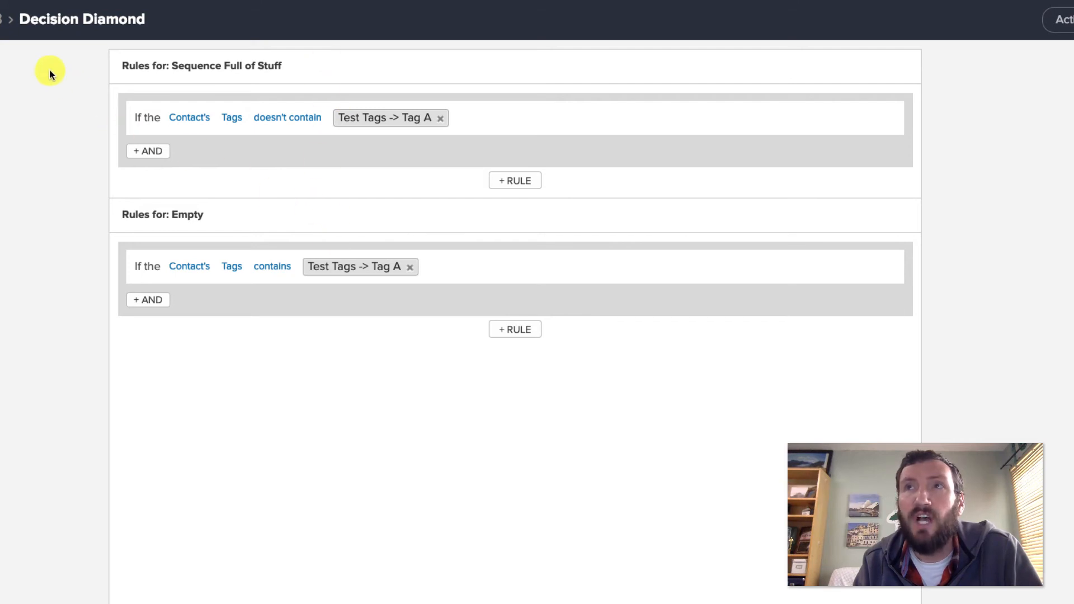
{"action": "left_click", "coordinate": [2, 19]}
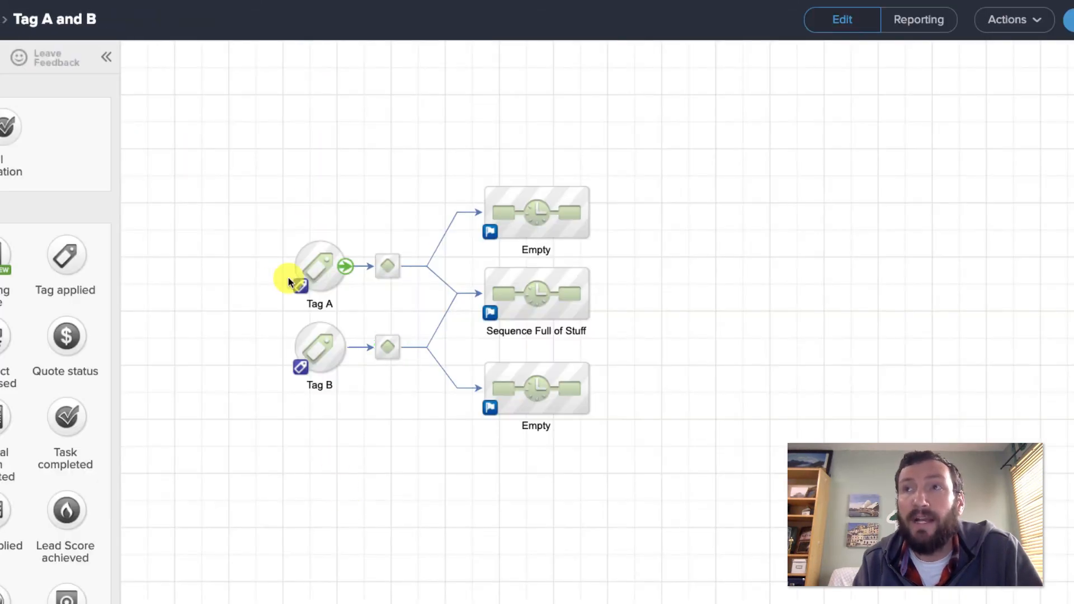
Move the Tag A and Tag B goals together slightly farther away from their decision diamonds
{"action": "left_click_drag", "start_coordinate": [259, 211], "coordinate": [345, 436]}
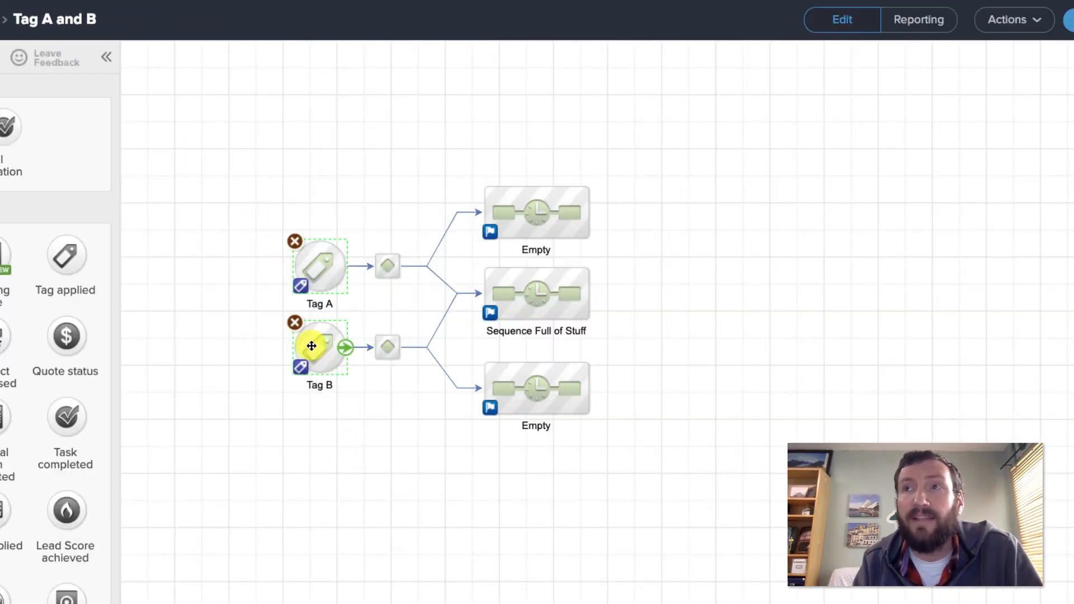
{"action": "left_click_drag", "start_coordinate": [309, 345], "coordinate": [282, 345]}
{"action": "left_click", "coordinate": [353, 410]}
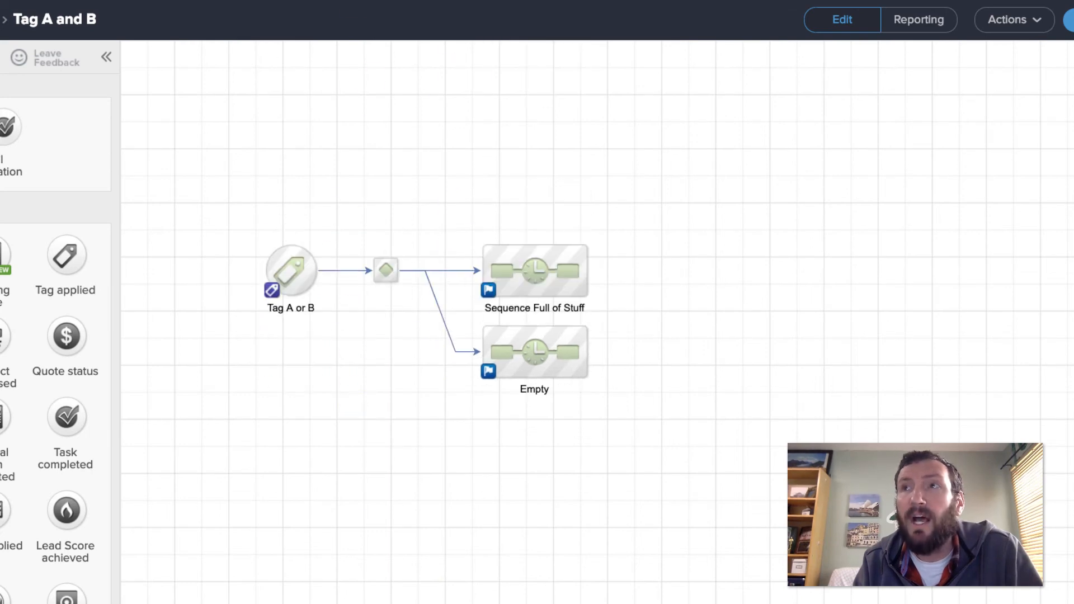
Compare the single decision diamond of the Tag A or B layout with the goals and two diamonds of the separate Tag A and Tag B layout
{"action": "left_click_drag", "start_coordinate": [352, 209], "coordinate": [397, 331]}
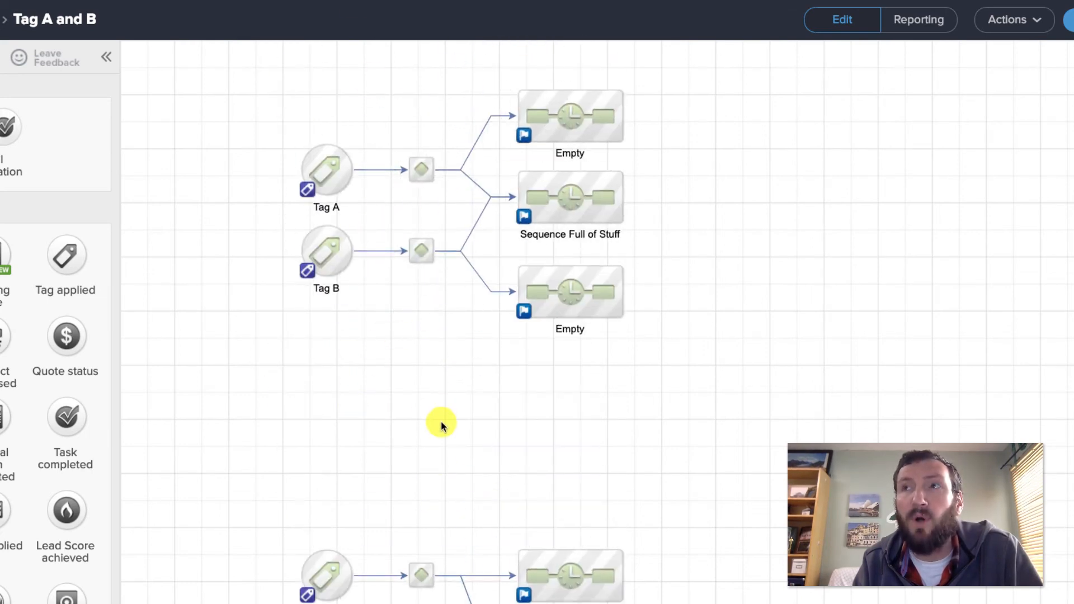
{"action": "scroll", "coordinate": [441, 475], "scroll_direction": "up", "scroll_amount": 3}
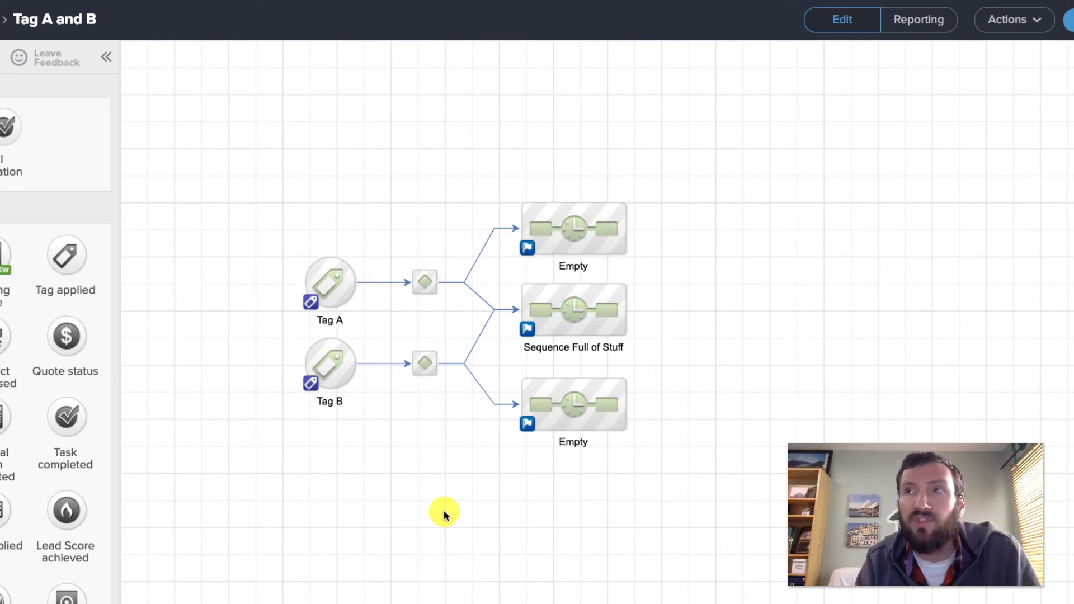
{"action": "left_click_drag", "start_coordinate": [279, 212], "coordinate": [499, 450]}
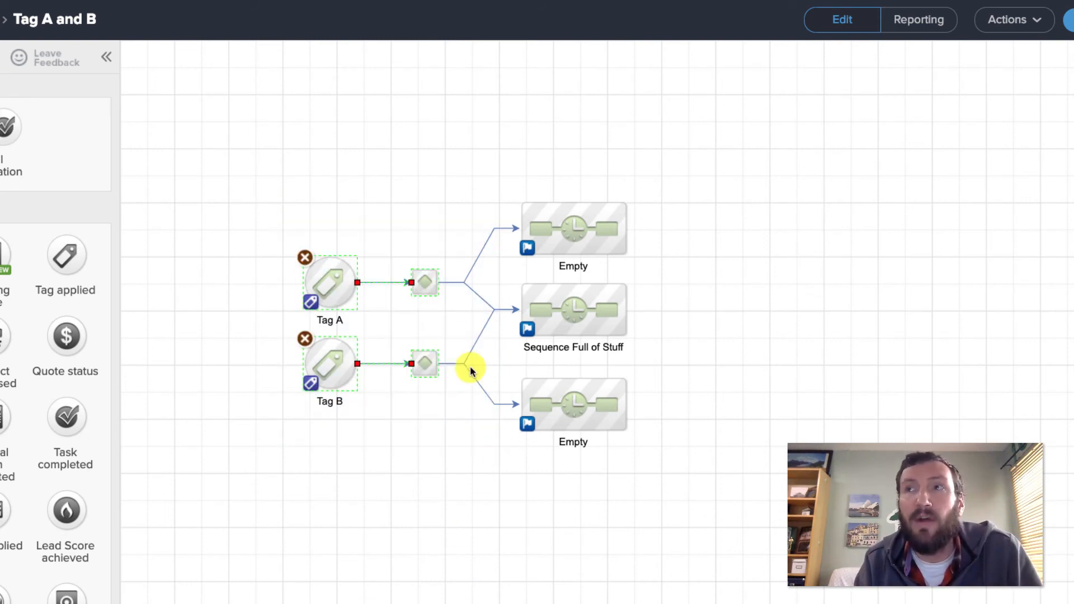
{"action": "left_click", "coordinate": [436, 448]}
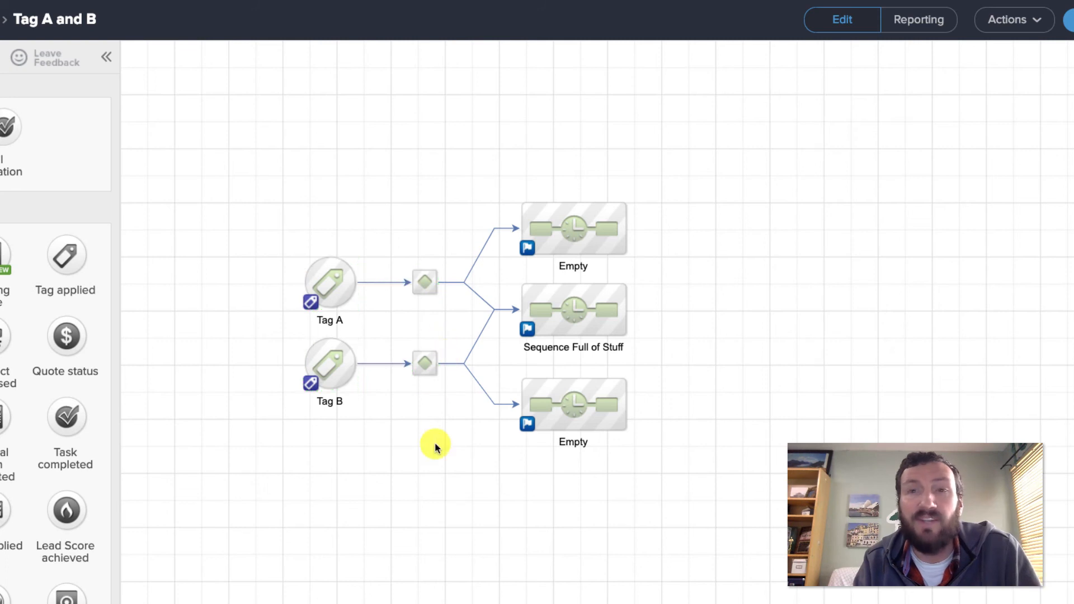